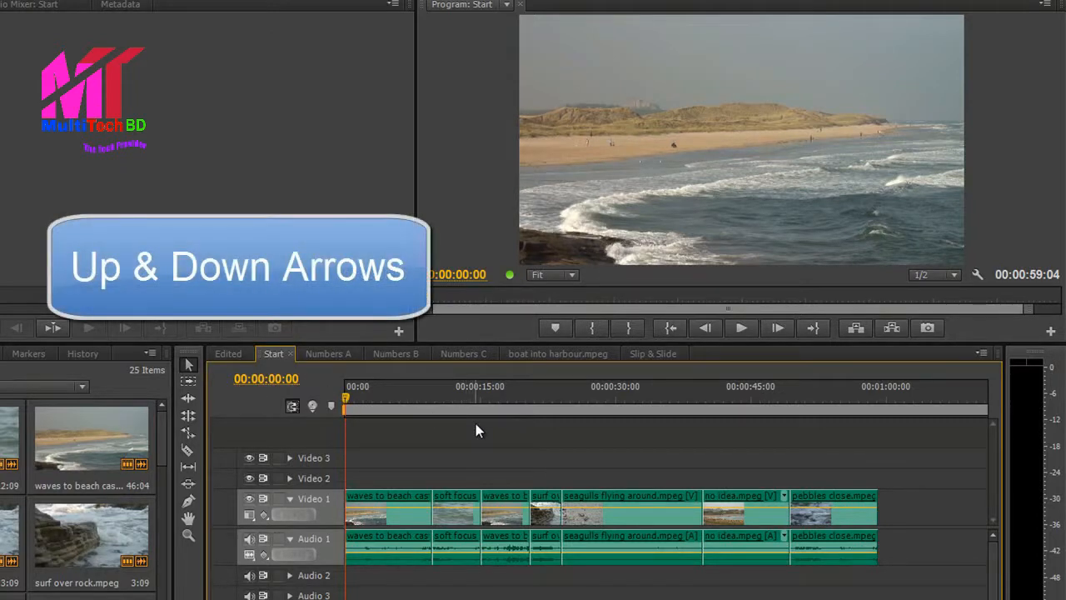
Move the playhead through the edit points of the Start sequence, stopping on the cut between surf over rock and seagulls flying around.
key(Down)
key(Down)
key(Down)
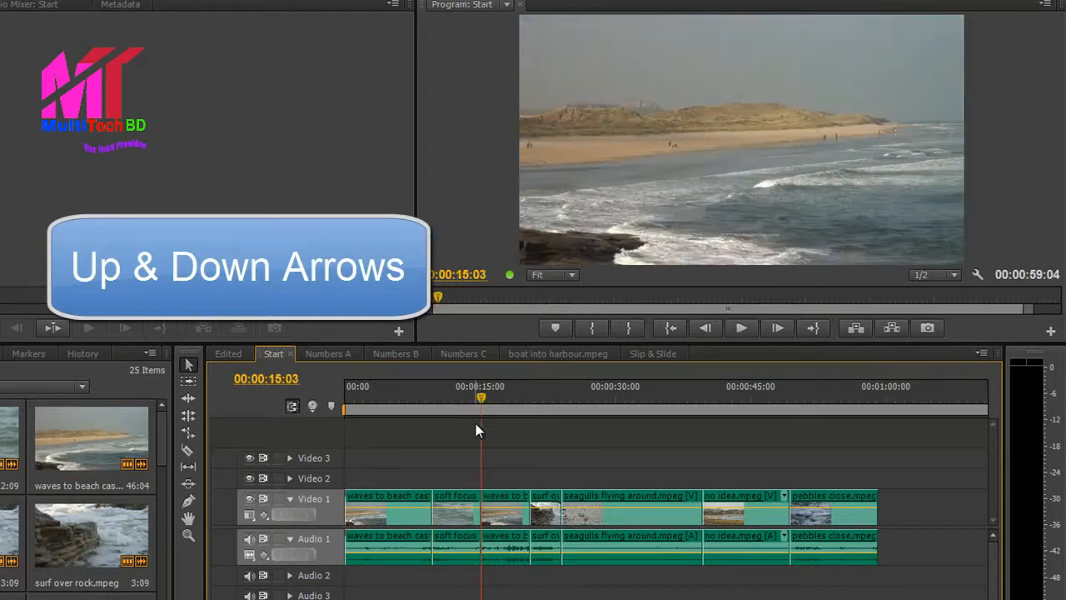
key(Down)
key(Up)
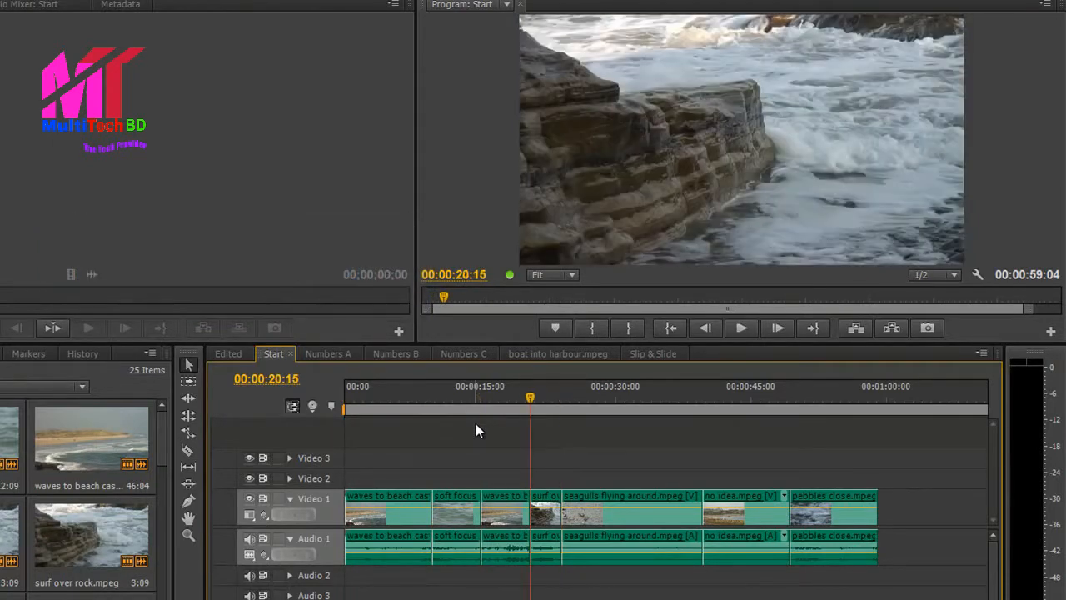
key(Down)
key(Up)
key(Down)
key(Down)
key(Down)
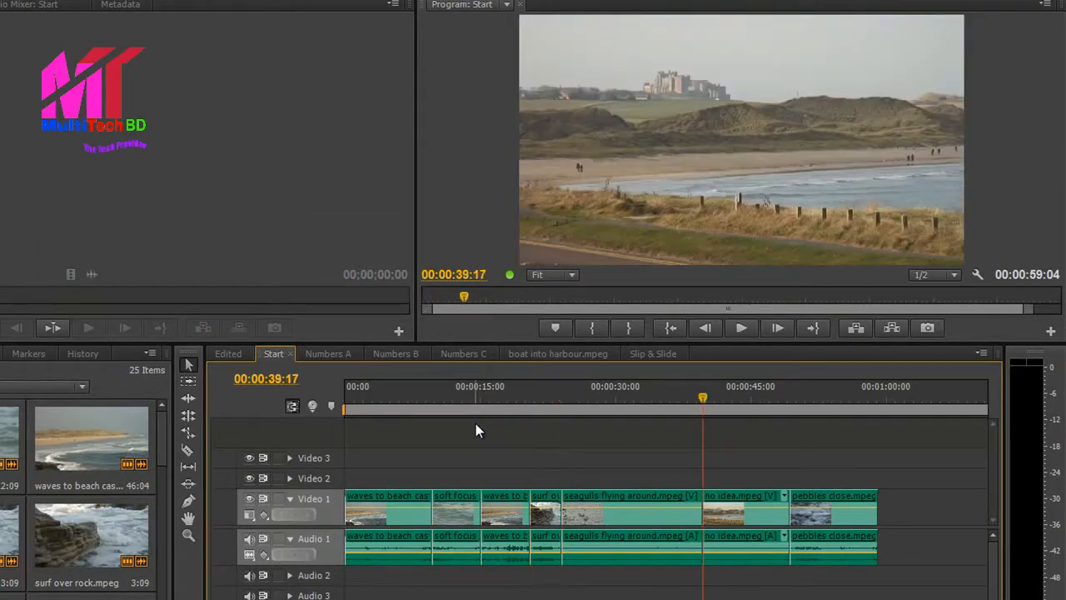
key(Up)
key(Up)
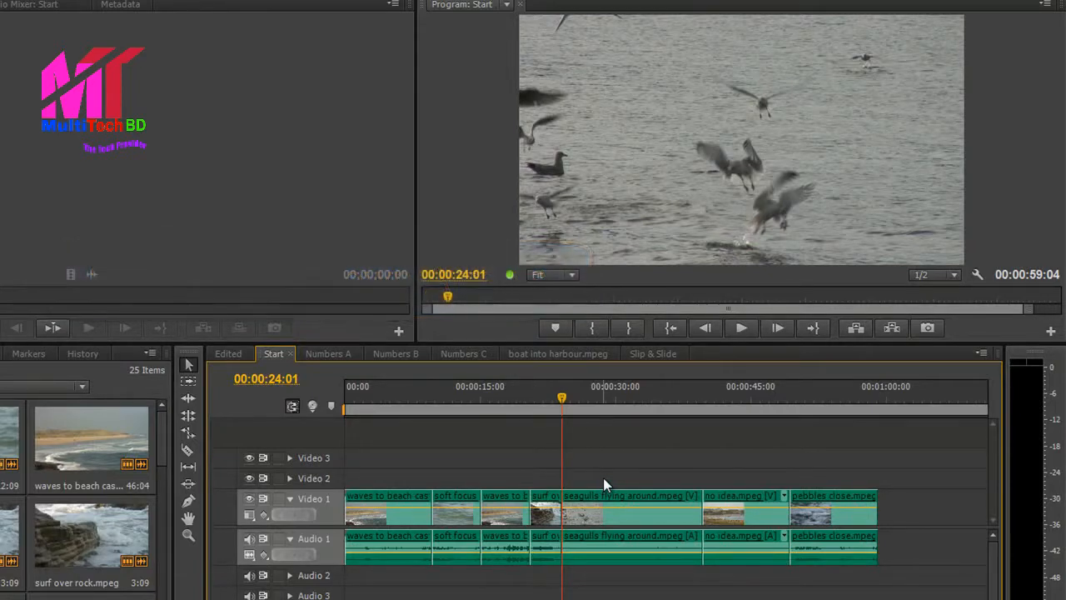
From playhead position 00:00:31:02, open trim mode on the cut before the seagulls clip and dynamically roll it 8 frames earlier.
drag(566, 406, 625, 433)
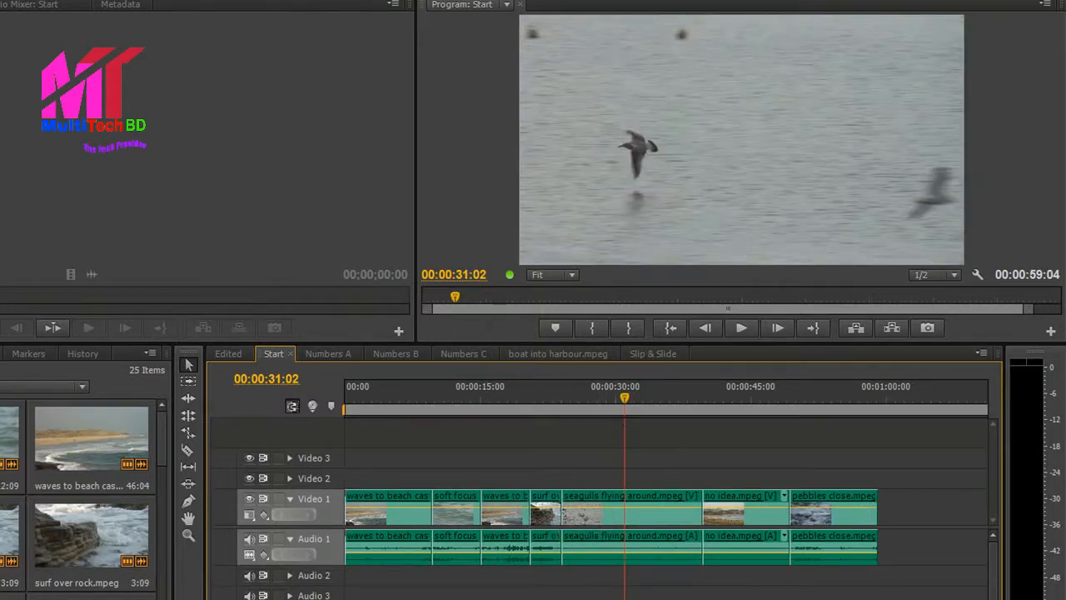
key(t)
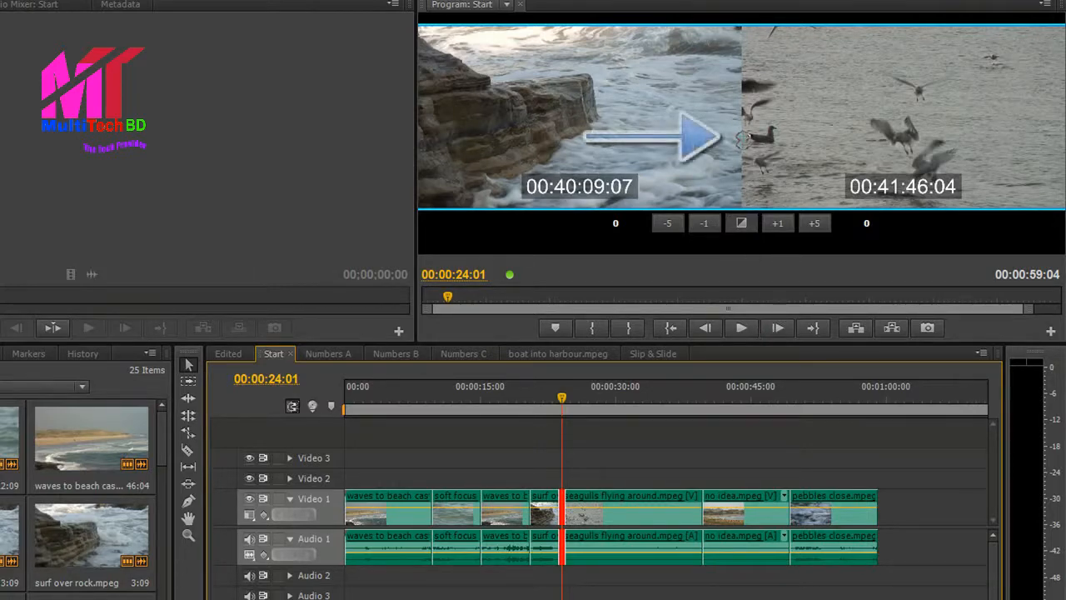
click(737, 138)
key(space)
key(j)
key(k)
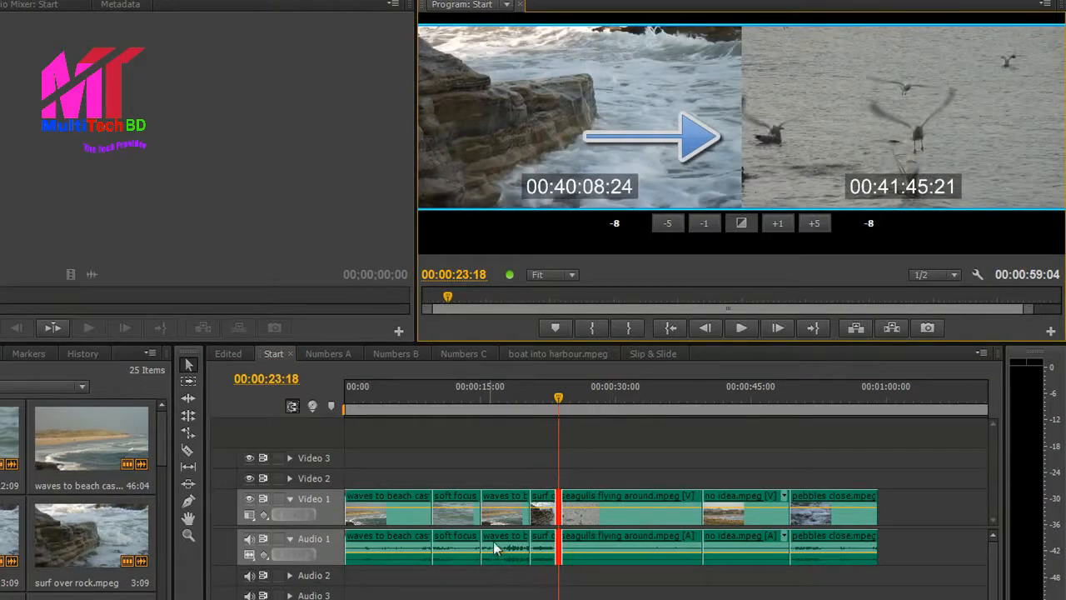
mouse_move(556, 514)
mouse_down()
mouse_move(546, 514)
mouse_move(574, 513)
mouse_move(538, 510)
mouse_move(555, 509)
mouse_up()
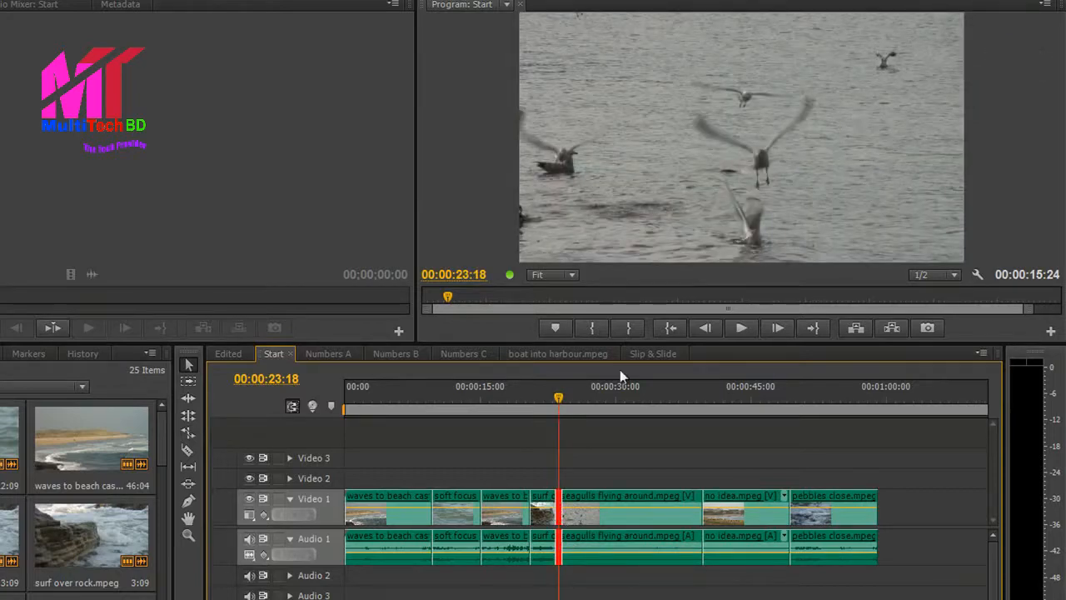
Reopen trim mode on the cut between surf over rock and seagulls flying around and roll it 15 frames later, one frame at a time.
key(t)
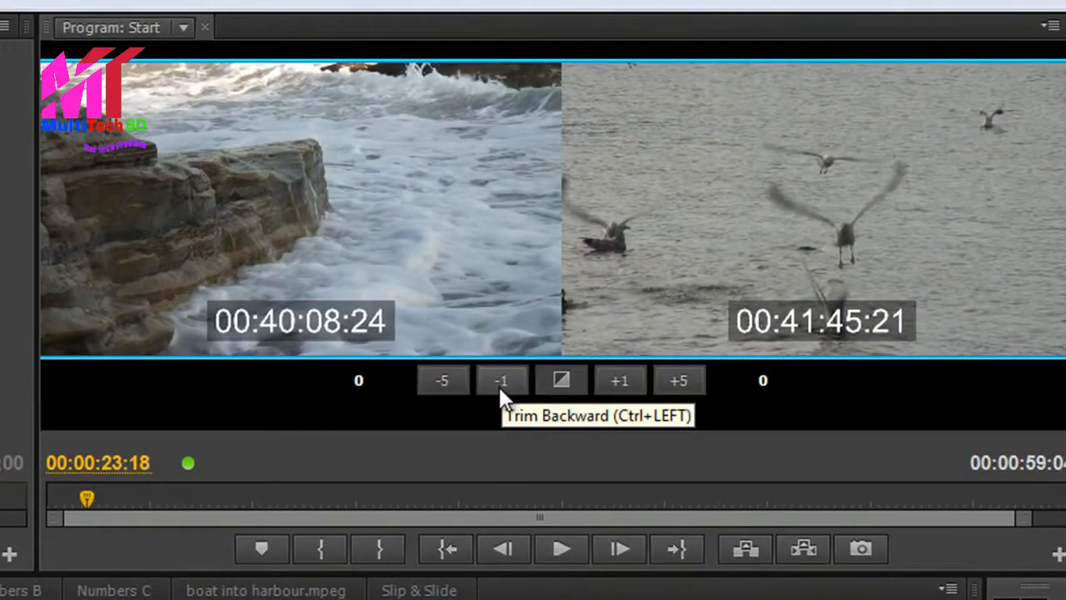
click(614, 379)
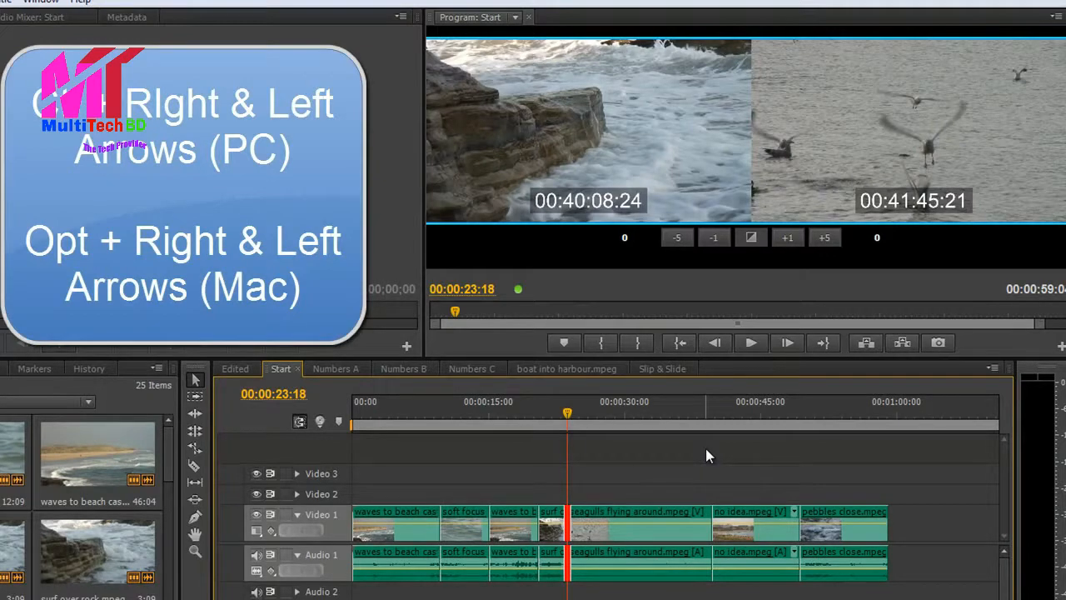
key(ctrl+Right)
key(ctrl+Right)
key(ctrl+Right)
key(ctrl+Right)
key(ctrl+Right)
key(ctrl+Right)
key(ctrl+Right)
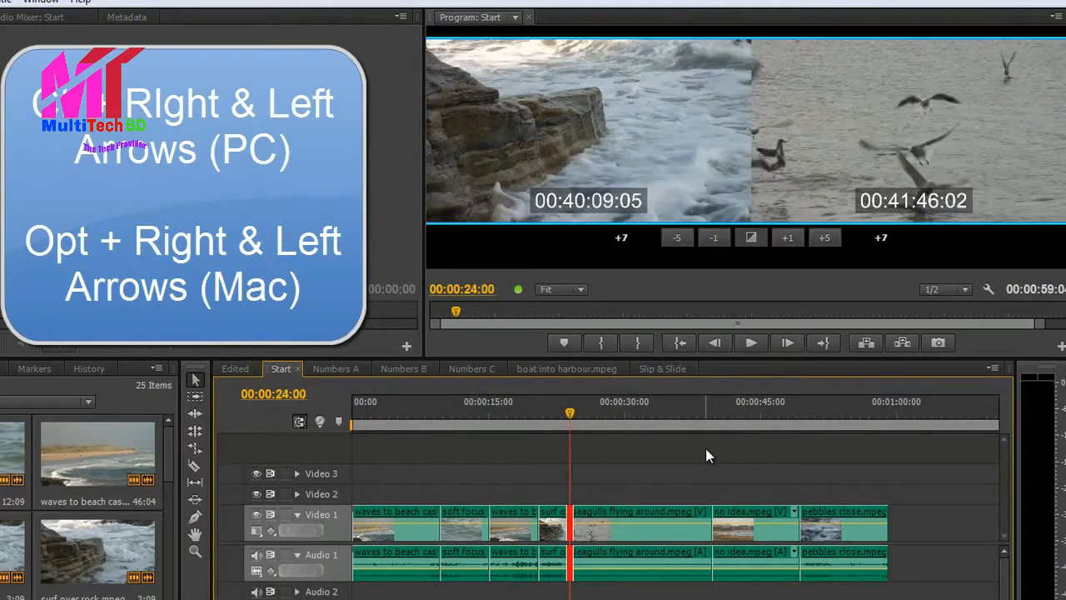
key(ctrl+Right)
key(ctrl+Right)
key(ctrl+Right)
key(ctrl+Right)
key(ctrl+Right)
key(ctrl+Right)
key(ctrl+Right)
key(ctrl+Right)
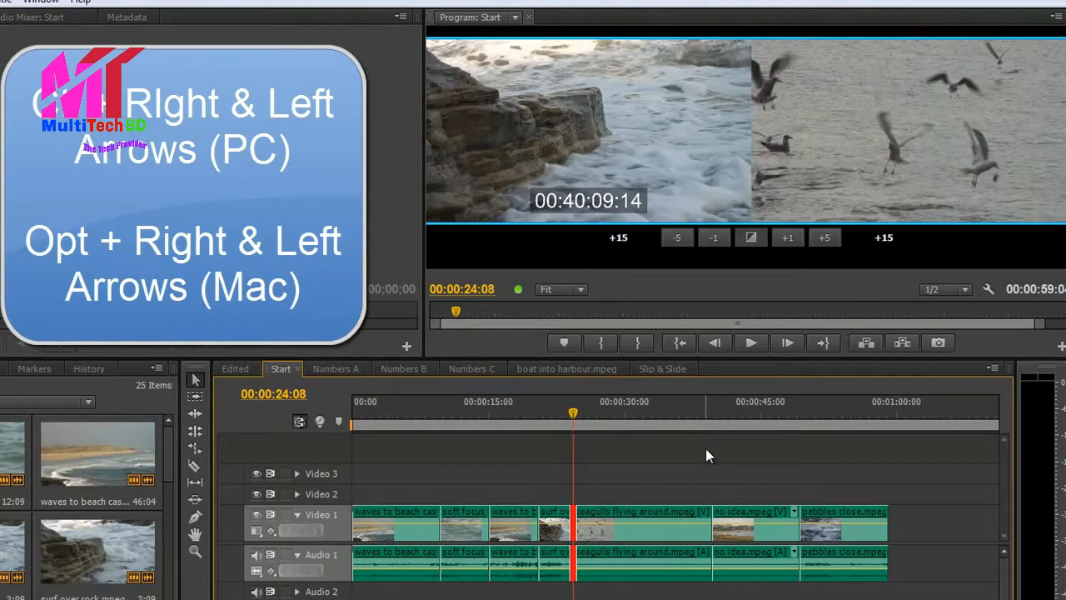
Roll the cut between the surf and seagulls clips 20 frames earlier in single-frame increments.
key(ctrl+Left)
key(ctrl+Left)
key(ctrl+Left)
key(ctrl+Left)
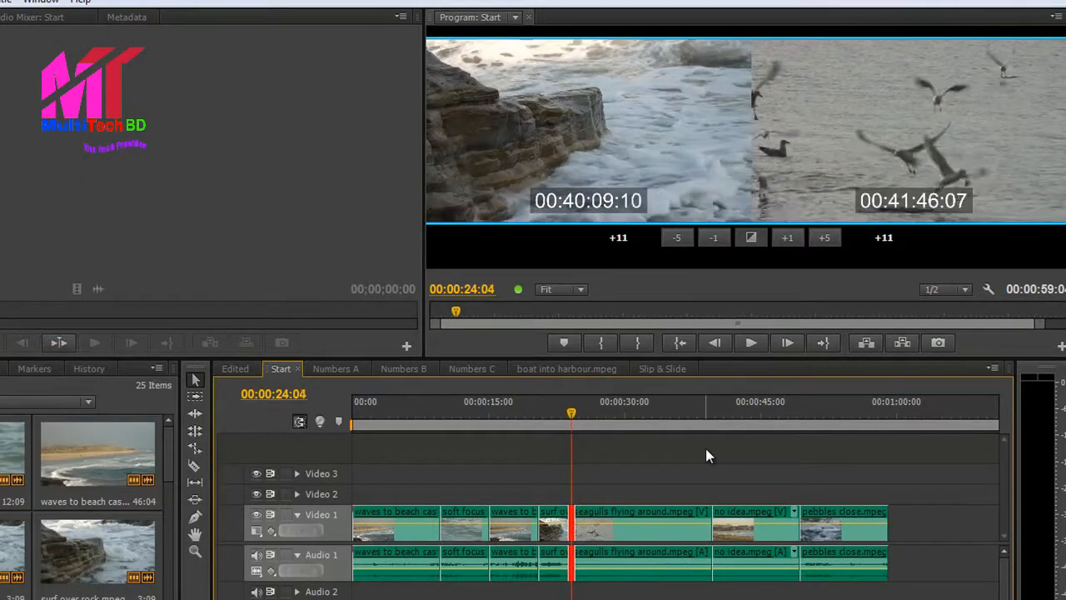
key(ctrl+Left)
key(ctrl+Left)
key(ctrl+Left)
key(ctrl+Left)
key(ctrl+Left)
key(ctrl+Left)
key(ctrl+Left)
key(ctrl+Left)
key(ctrl+Left)
key(ctrl+Left)
key(ctrl+Left)
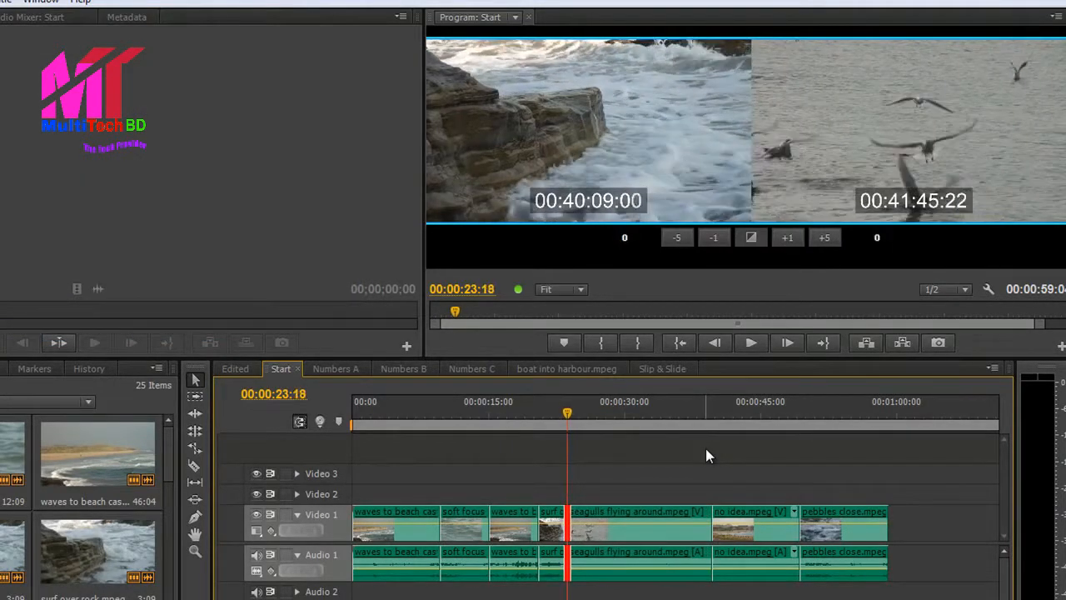
key(ctrl+Left)
key(ctrl+Left)
key(ctrl+Left)
key(ctrl+Left)
key(ctrl+Left)
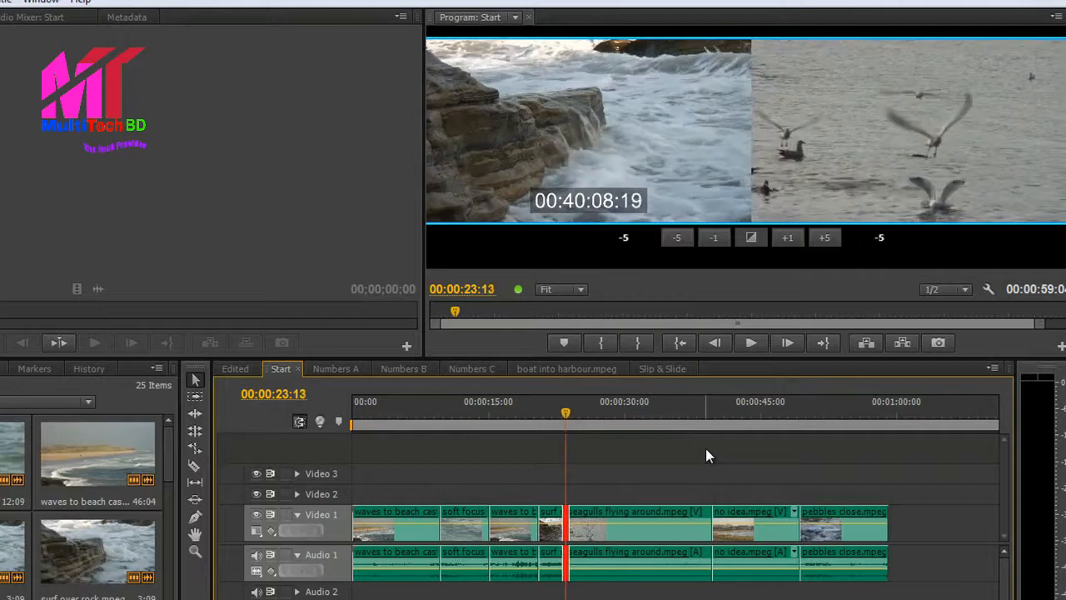
Roll the cut before the seagulls clip 10 frames later, frame by frame.
key(ctrl+Right)
key(ctrl+Right)
key(ctrl+Right)
key(ctrl+Right)
key(ctrl+Right)
key(ctrl+Right)
key(ctrl+Right)
key(ctrl+Right)
key(ctrl+Right)
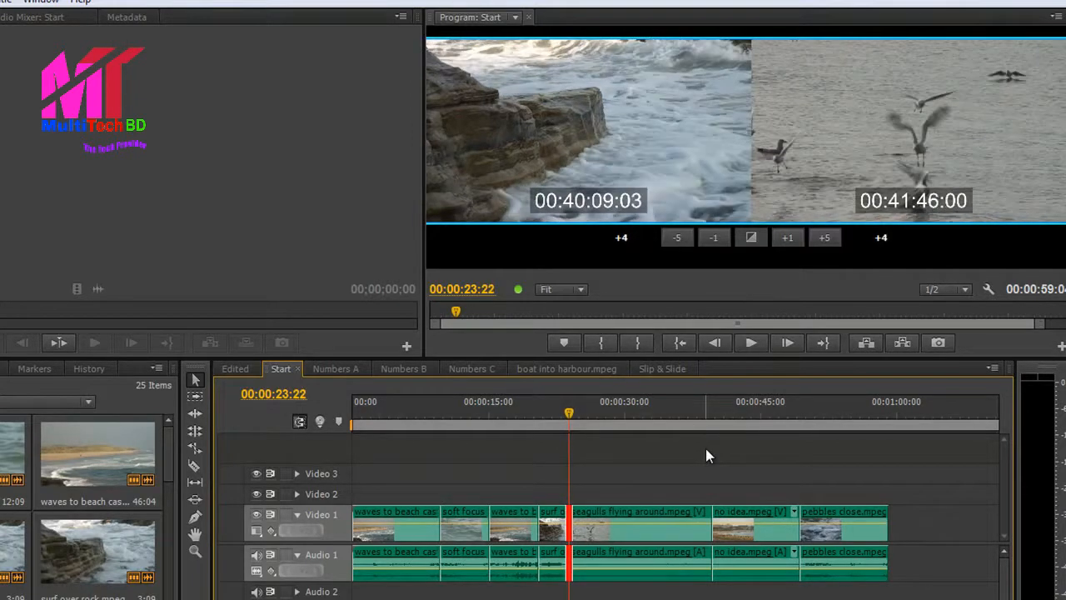
key(ctrl+Right)
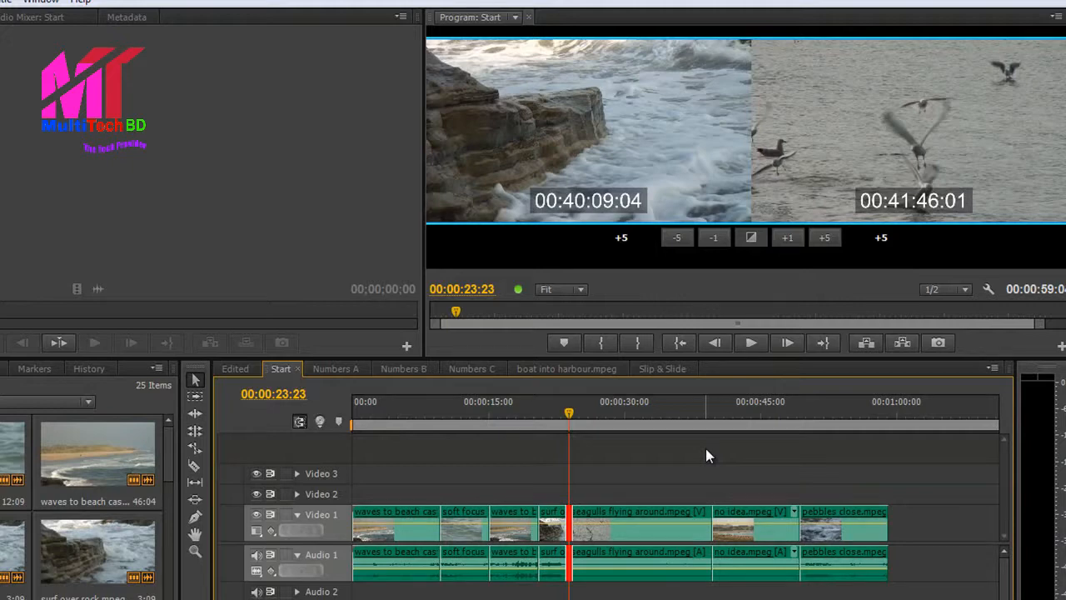
Using five-frame increments, roll the surf and seagulls cut 10 frames later and back 20 frames earlier.
key(ctrl+shift+Right)
key(ctrl+shift+Right)
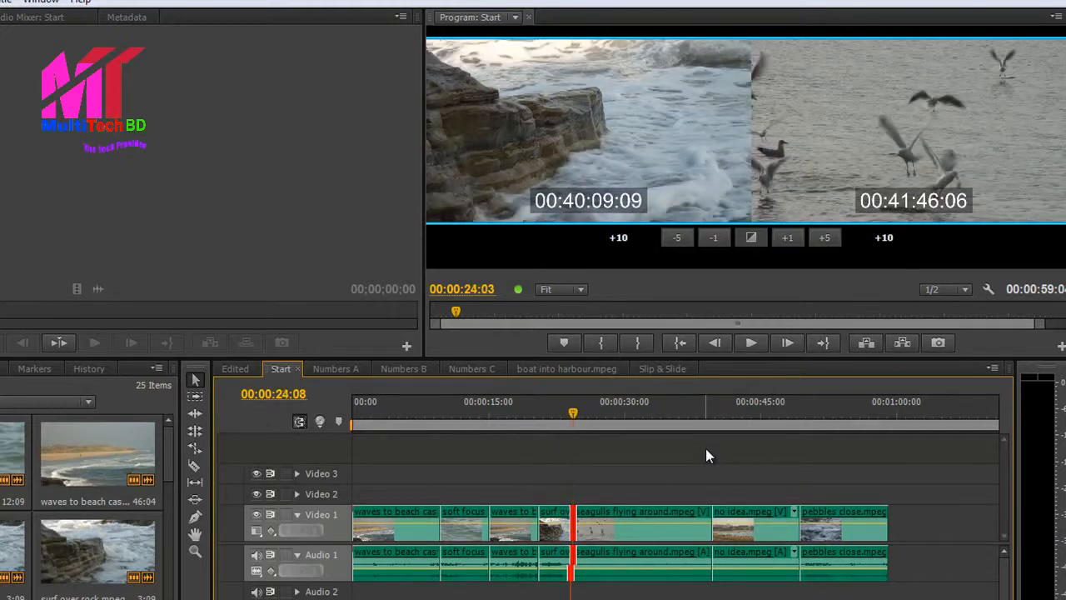
key(ctrl+shift+Left)
key(ctrl+shift+Left)
key(ctrl+shift+Left)
key(ctrl+shift+Left)
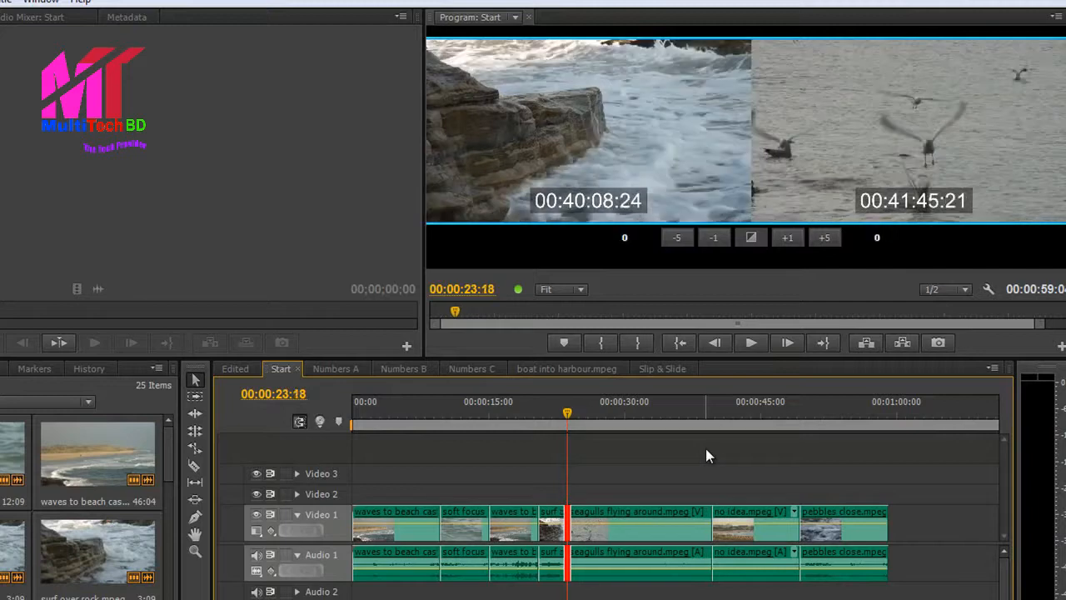
key(ctrl+shift+Left)
Roll the cut between the surf and seagulls clips 40 frames later in five-frame increments.
key(ctrl+shift+Right)
key(ctrl+shift+Right)
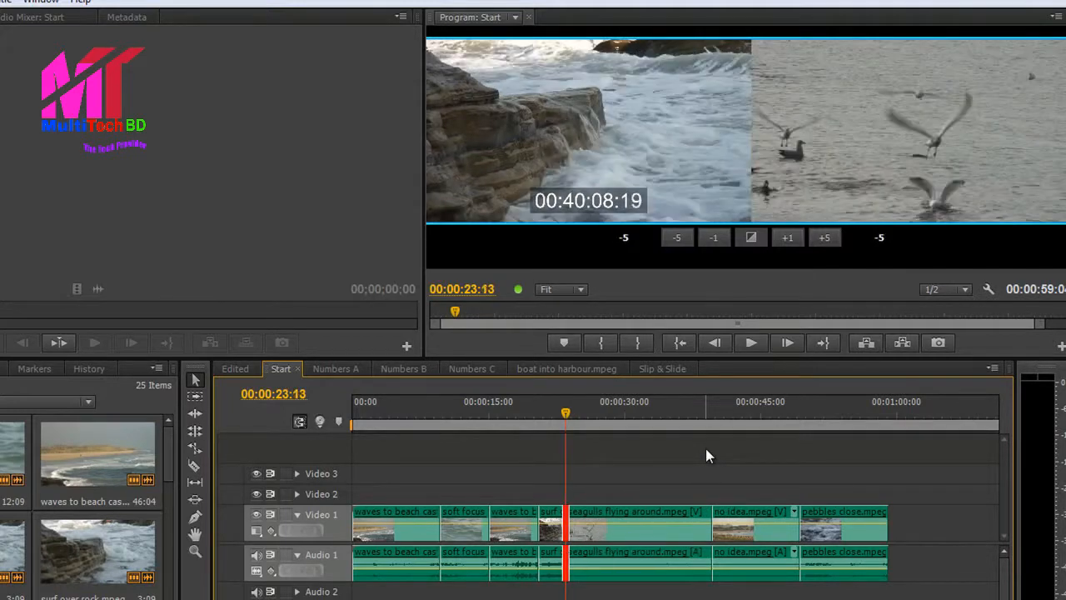
key(ctrl+shift+Right)
key(ctrl+shift+Right)
key(ctrl+shift+Right)
key(ctrl+shift+Right)
key(ctrl+shift+Right)
key(ctrl+shift+Right)
key(ctrl+shift+Right)
key(ctrl+shift+Right)
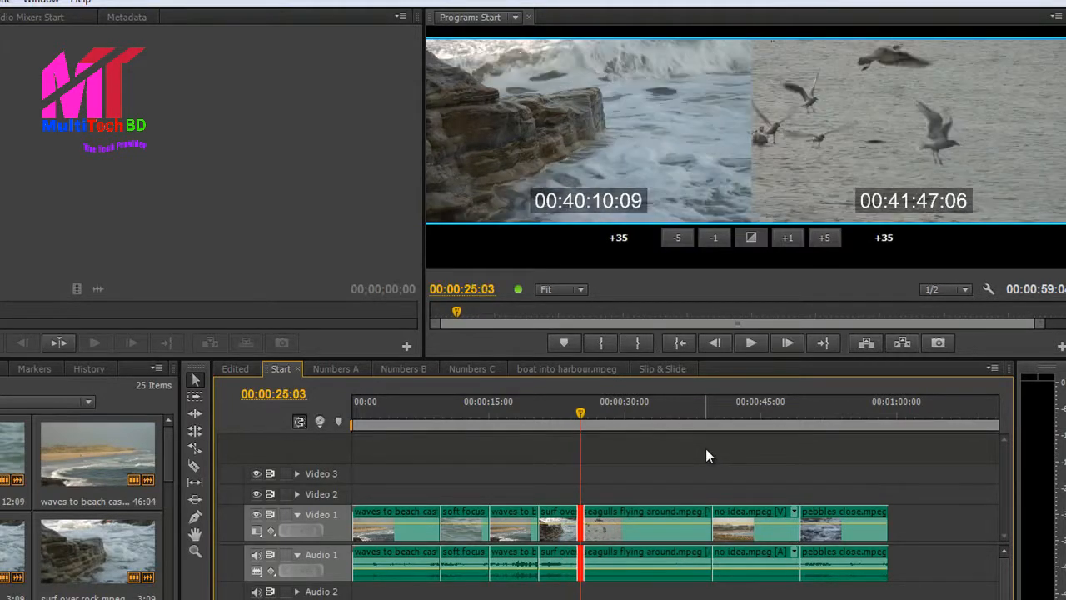
key(ctrl+shift+Left)
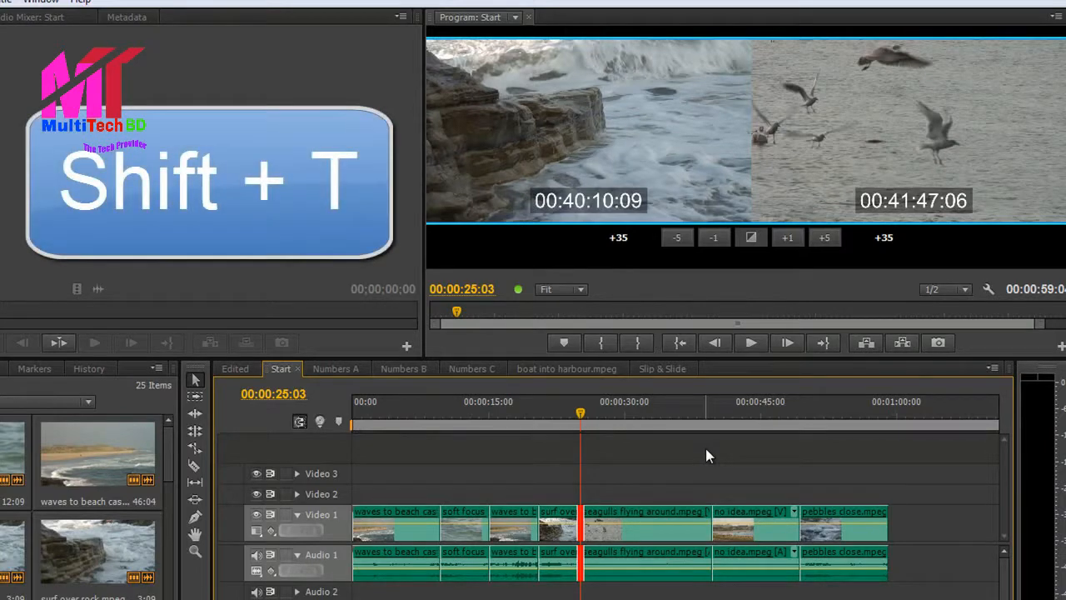
Switch the edit to a ripple trim on the outgoing surf over rock clip and shorten its end by 24 frames.
key(shift+t)
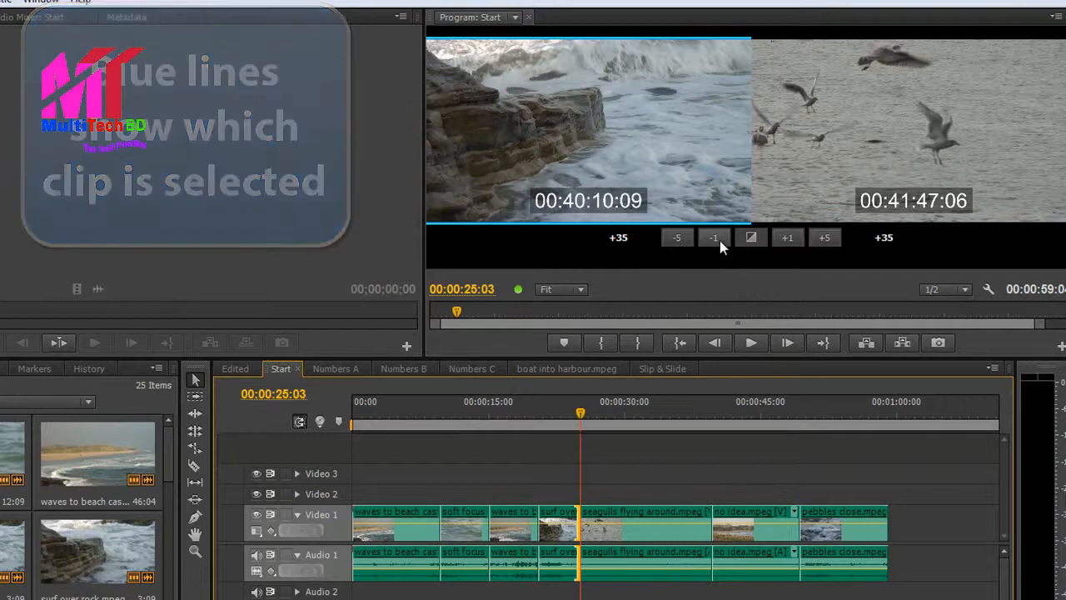
key(ctrl+s)
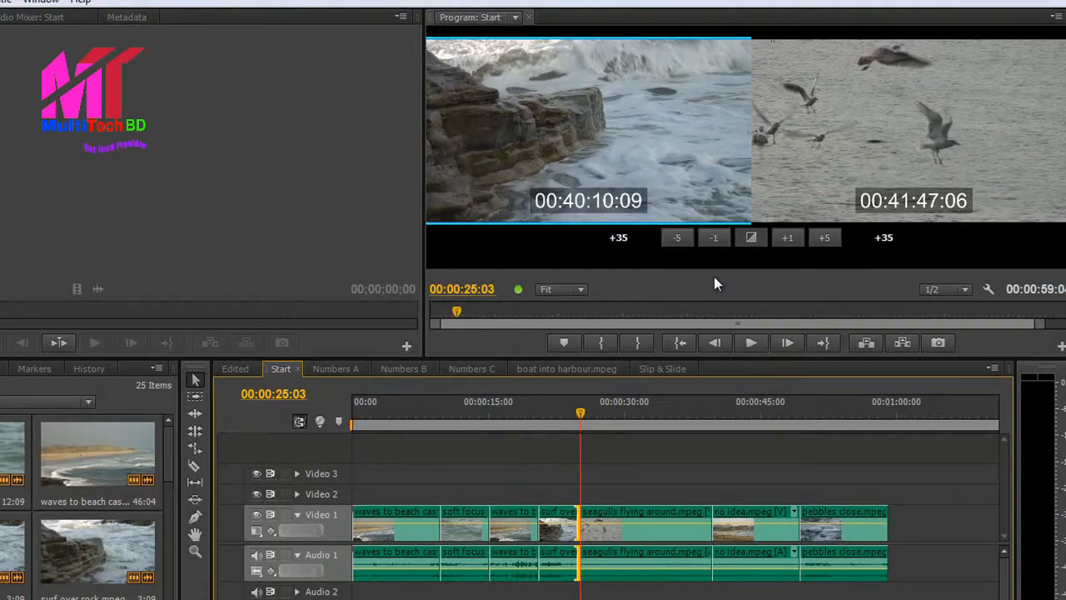
key(ctrl+Left)
key(ctrl+Left)
key(ctrl+Left)
key(ctrl+Left)
key(ctrl+Left)
key(ctrl+Left)
key(ctrl+Left)
key(ctrl+Left)
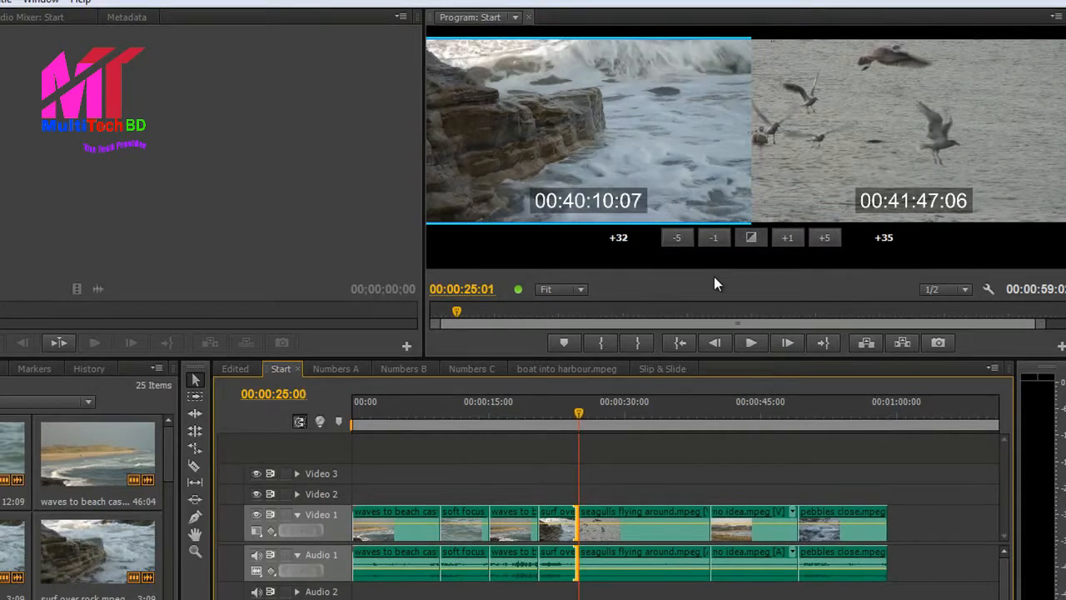
key(ctrl+Left)
key(ctrl+Left)
key(ctrl+Left)
key(ctrl+Left)
key(ctrl+Left)
key(ctrl+Left)
key(ctrl+Left)
key(ctrl+Left)
key(ctrl+Left)
key(ctrl+Left)
key(ctrl+Left)
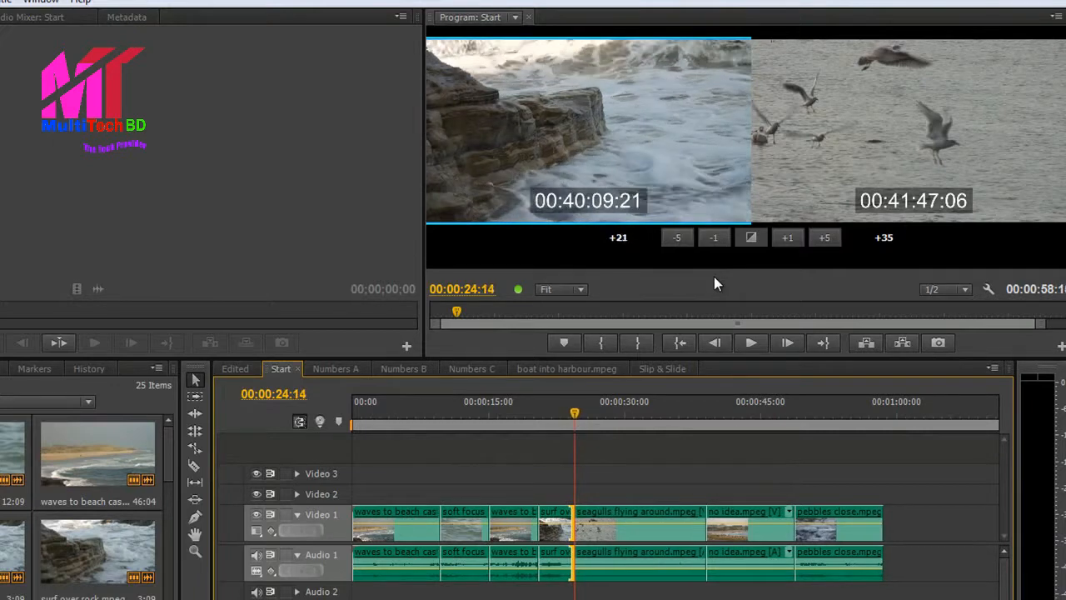
key(ctrl+Left)
key(ctrl+Left)
key(ctrl+Left)
key(ctrl+Left)
key(ctrl+Left)
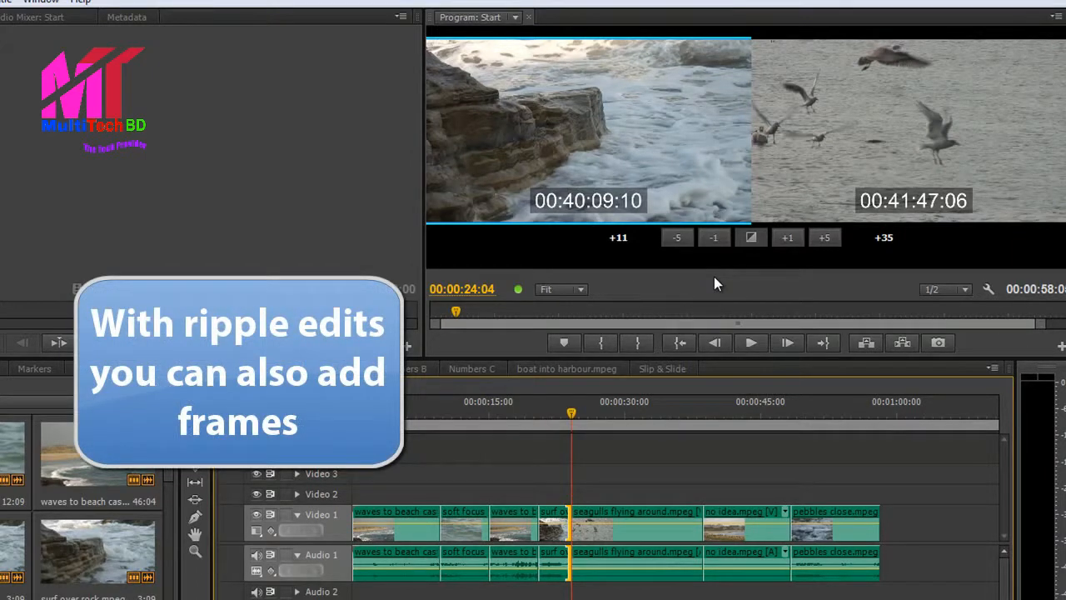
Switch the ripple trim to the incoming seagulls clip and remove 11 frames from its start.
key(shift+t)
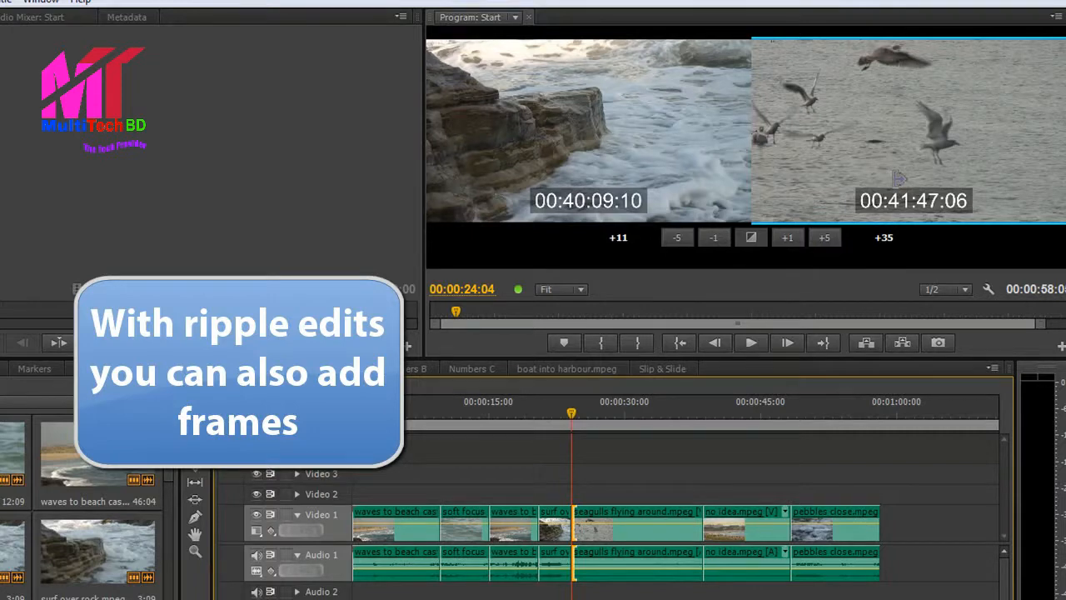
key(ctrl+Right)
key(ctrl+Right)
key(ctrl+Right)
key(ctrl+Right)
key(ctrl+Right)
key(ctrl+Right)
key(ctrl+Right)
key(ctrl+Right)
key(ctrl+Right)
key(ctrl+Right)
key(ctrl+Right)
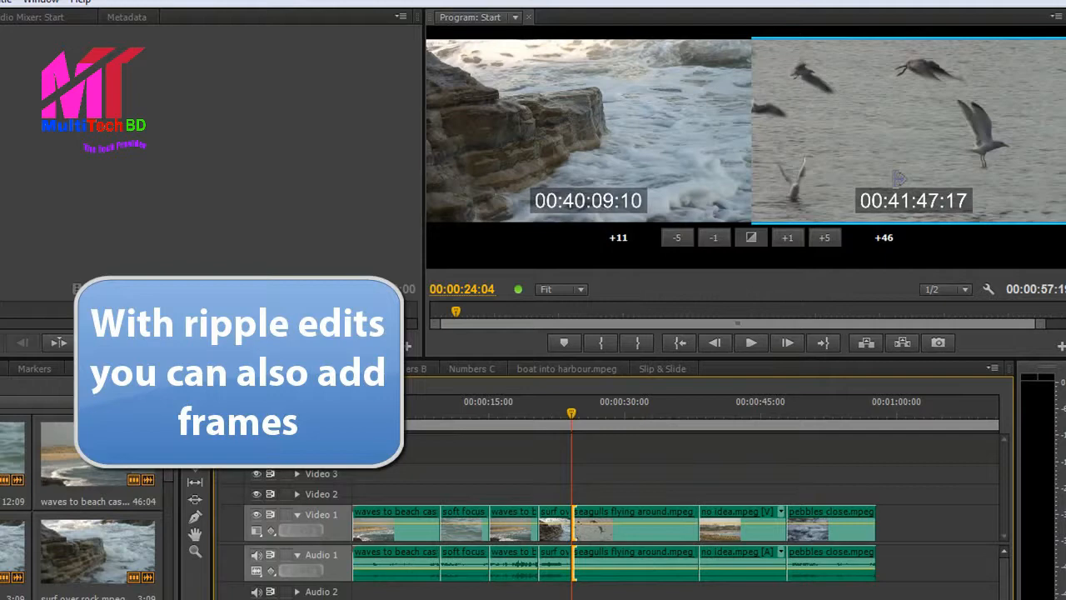
Ripple trim another 66 frames off the start of the seagulls clip, mostly in five-frame increments.
key(ctrl+shift+Right)
key(ctrl+shift+Right)
key(ctrl+shift+Right)
key(ctrl+shift+Right)
key(ctrl+shift+Right)
key(ctrl+Right)
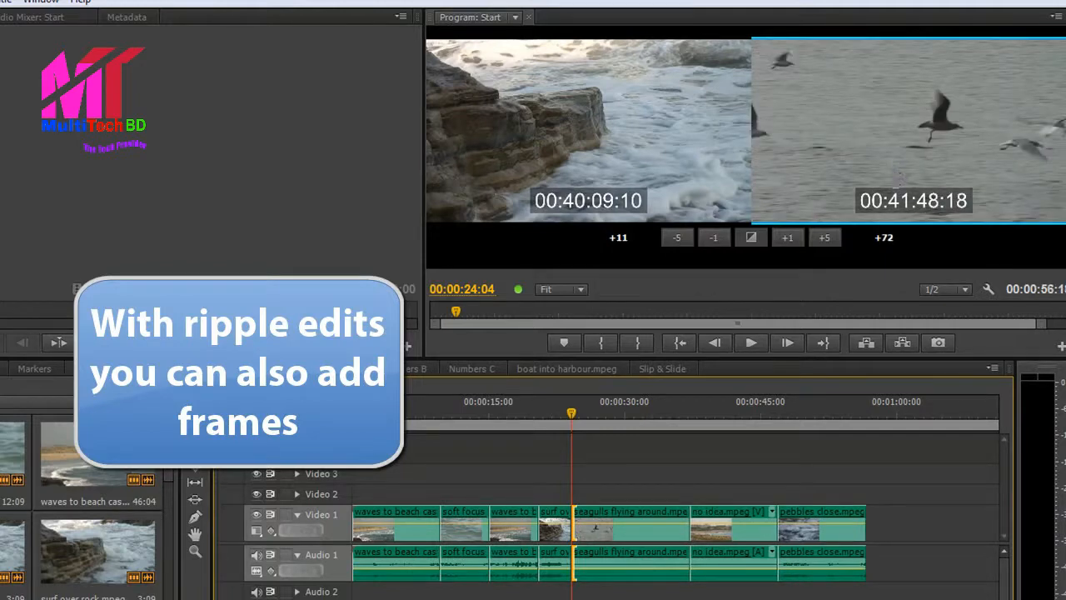
key(ctrl+shift+Right)
key(ctrl+shift+Right)
key(ctrl+shift+Right)
key(ctrl+shift+Right)
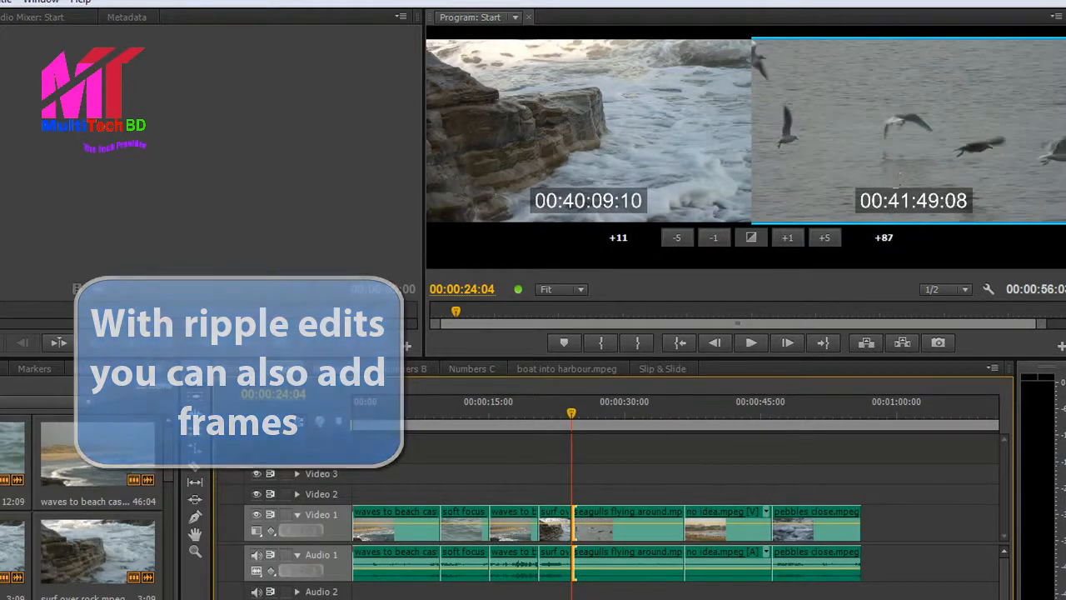
key(ctrl+shift+Right)
key(ctrl+shift+Right)
key(ctrl+shift+Right)
key(ctrl+shift+Right)
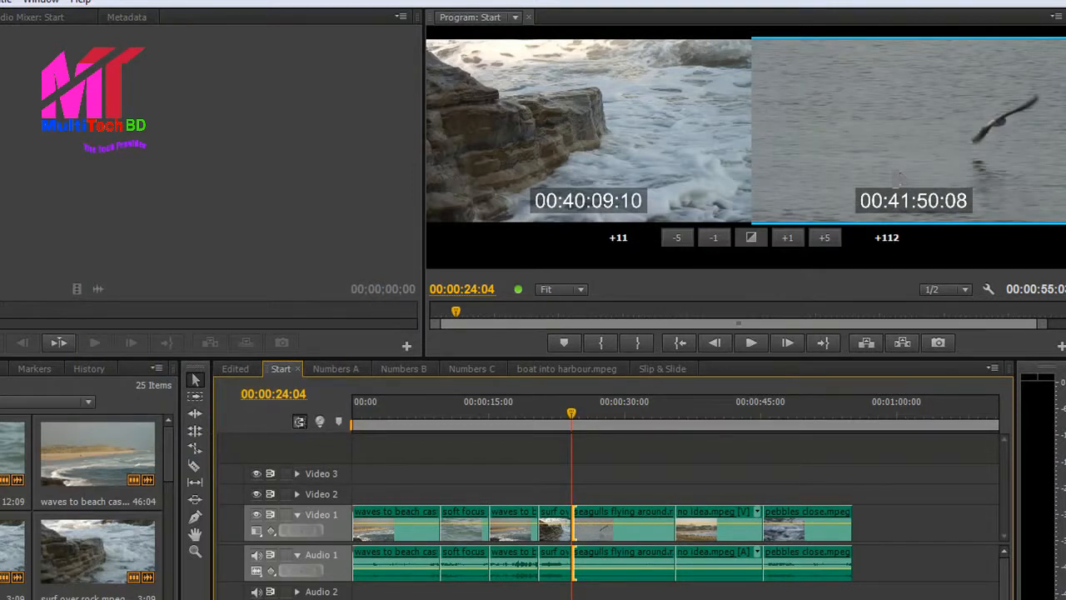
Switch to a regular trim on the outgoing surf over rock clip and dynamically trim its end 12 frames earlier, without rippling.
key(shift+t)
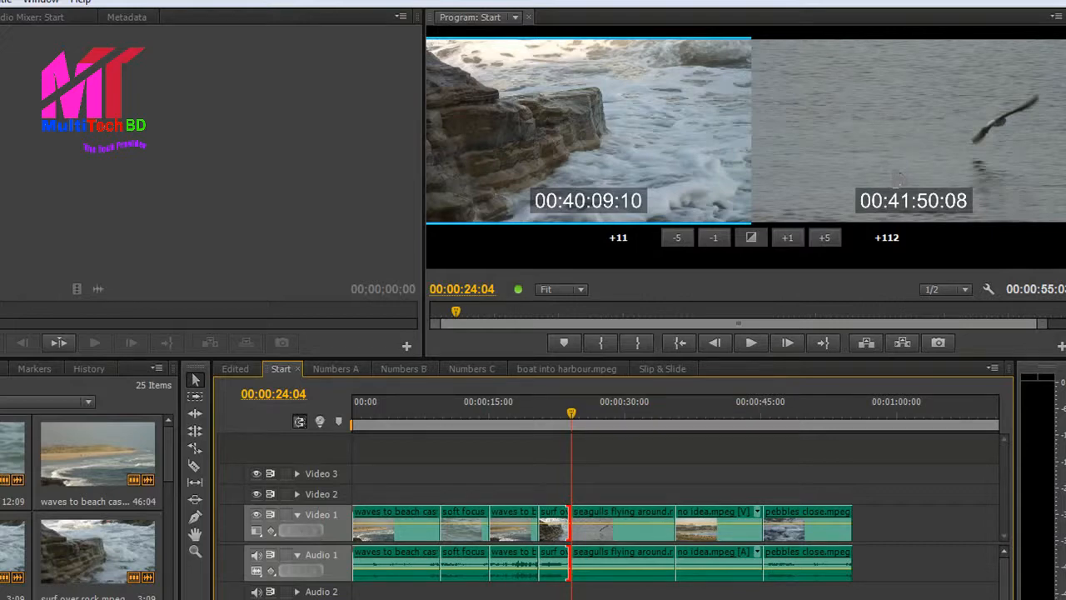
key(j)
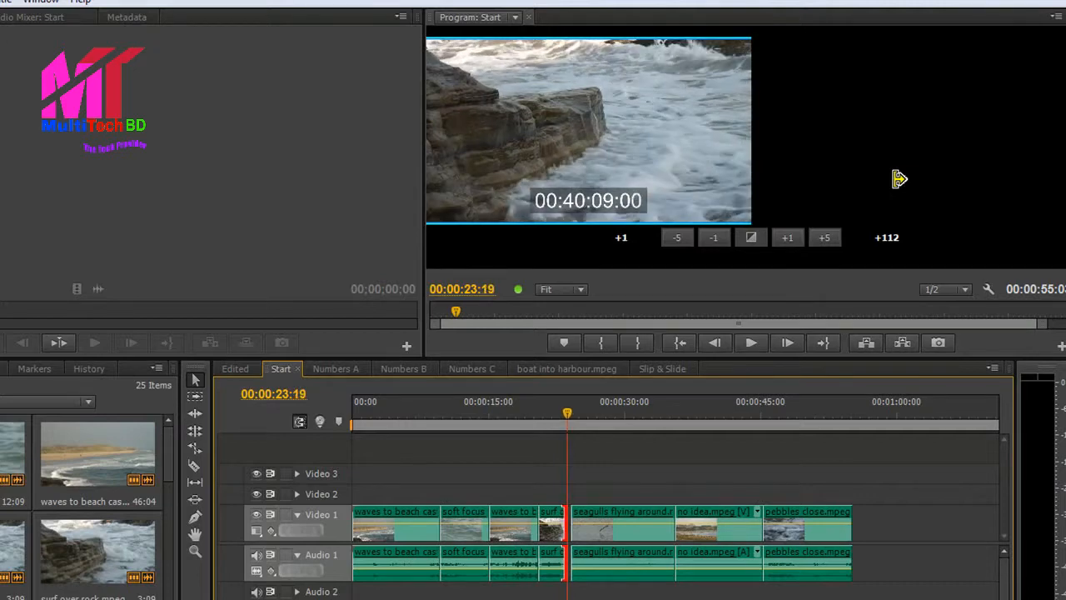
key(k)
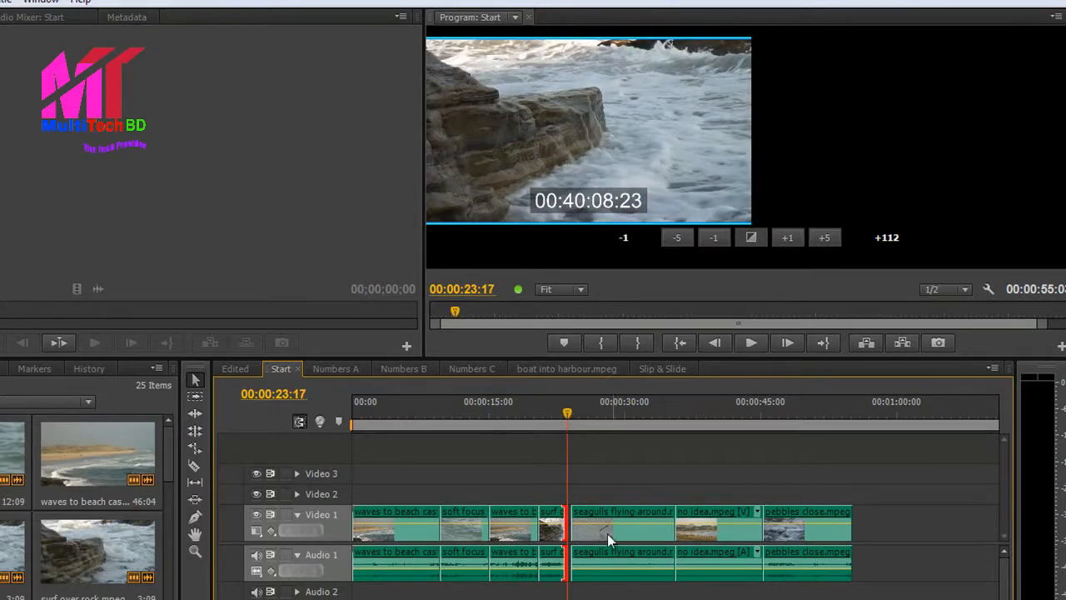
Ripple delete the gap between the surf over rock and seagulls flying around clips.
key(=)
key(=)
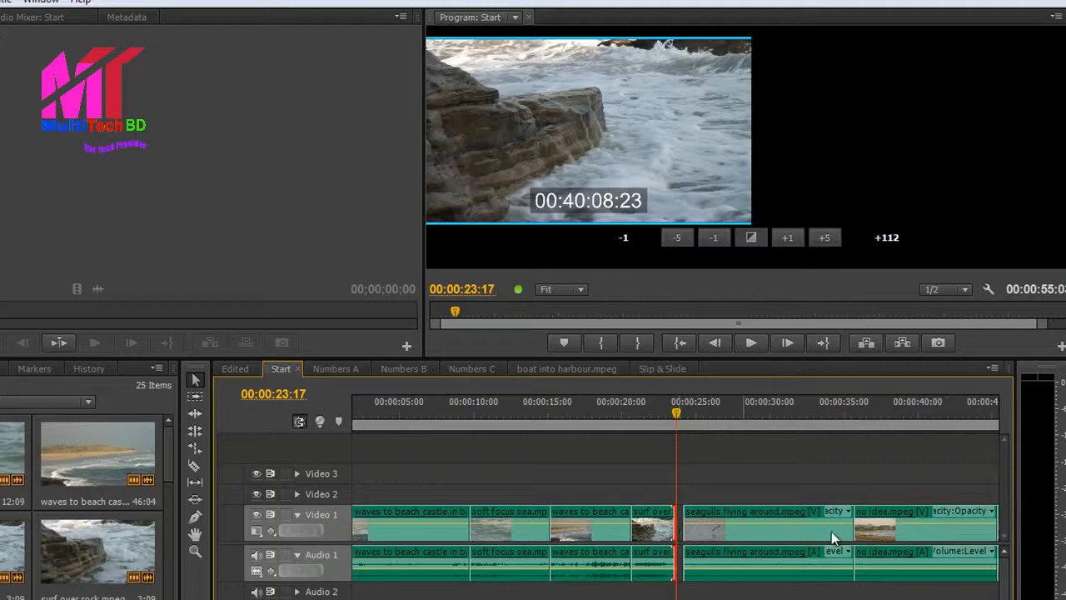
click(680, 530)
right_click(681, 531)
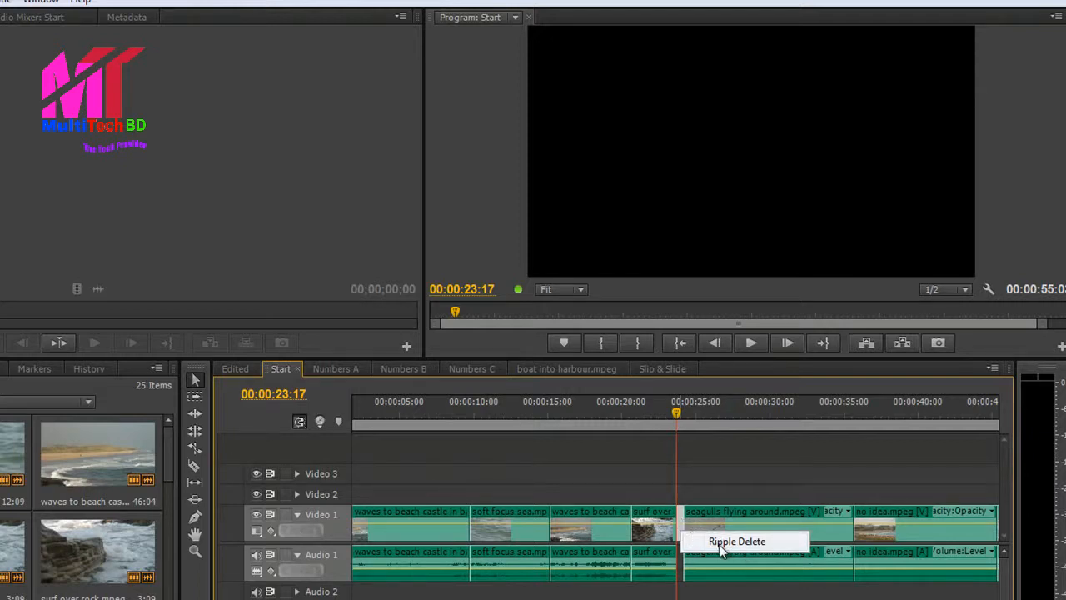
click(716, 544)
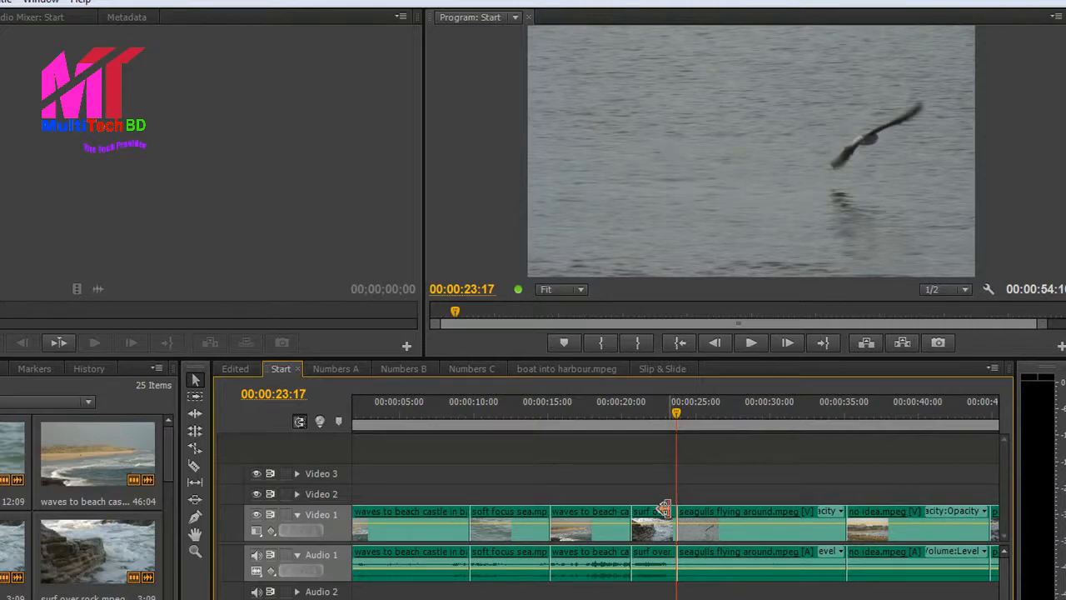
Select the surf over rock and seagulls cut as a rolling edit and cycle through the ripple and regular trim types back to rolling.
drag(663, 509, 670, 509)
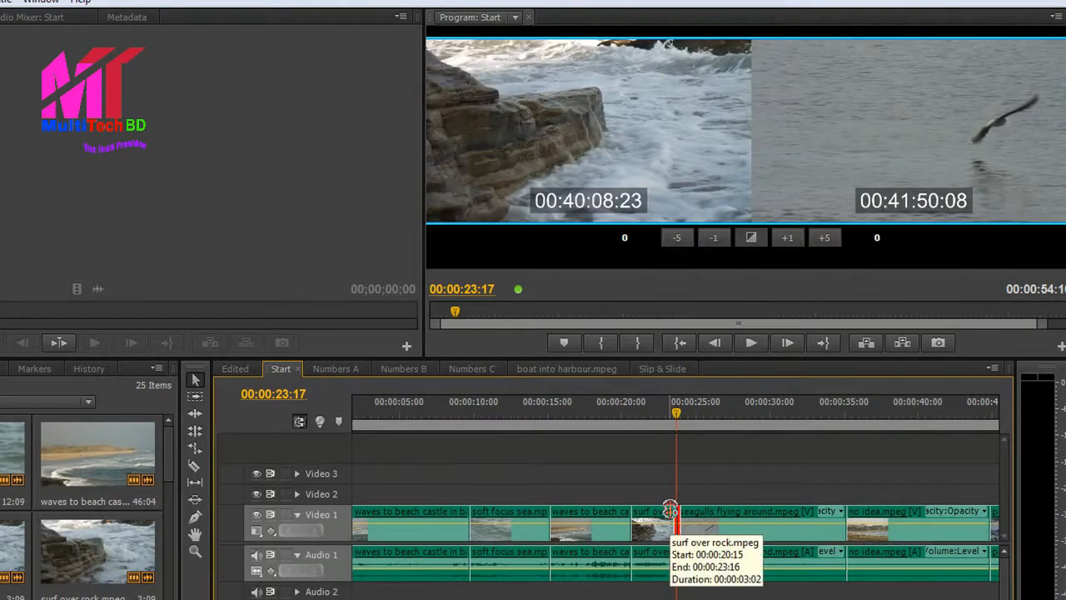
drag(670, 509, 671, 509)
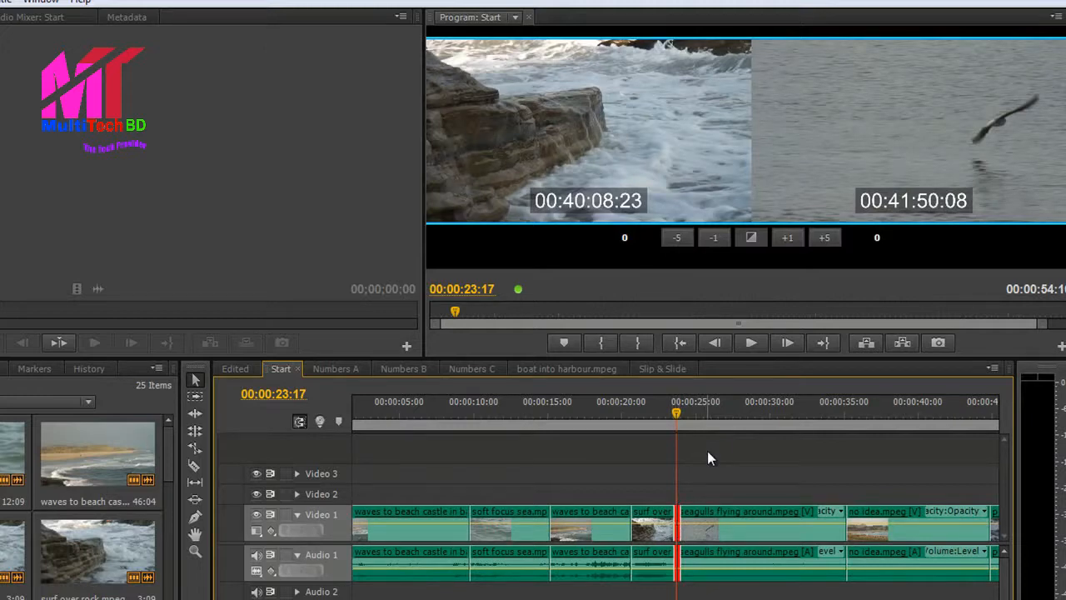
key(ctrl+t)
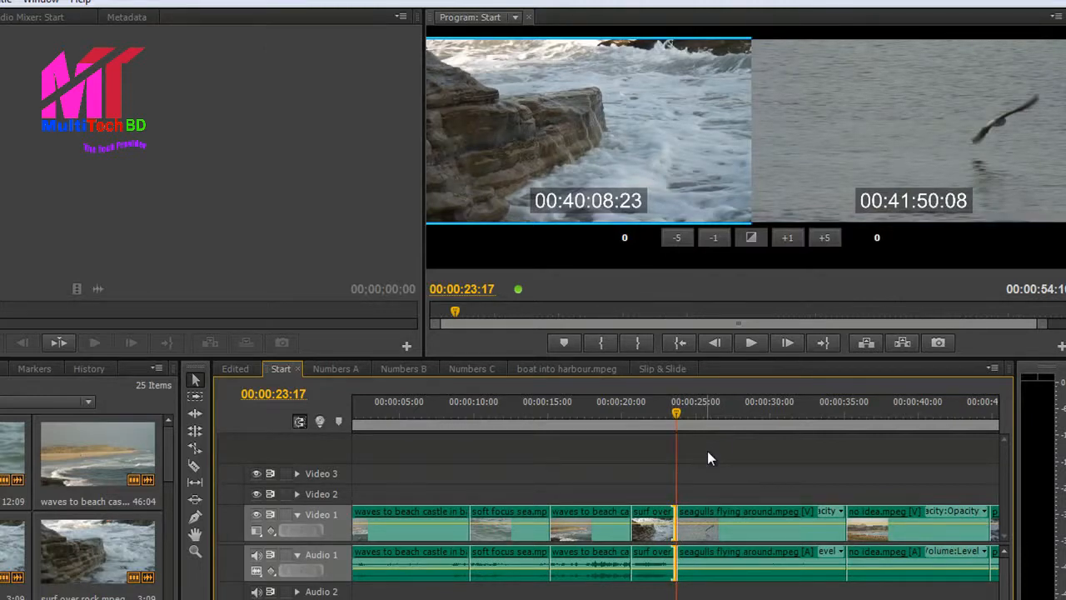
key(ctrl+t)
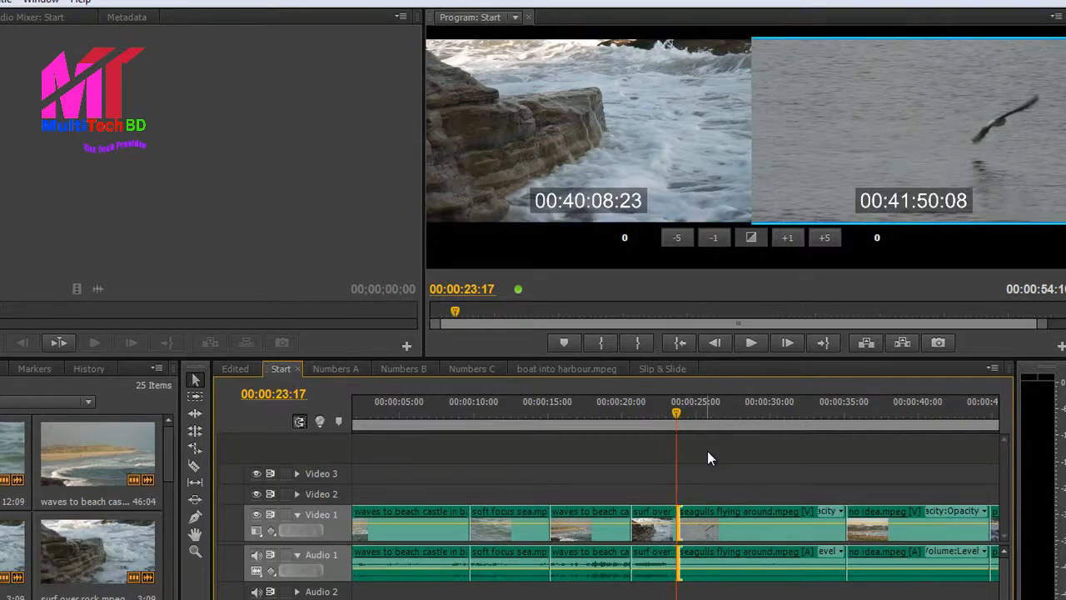
key(ctrl+t)
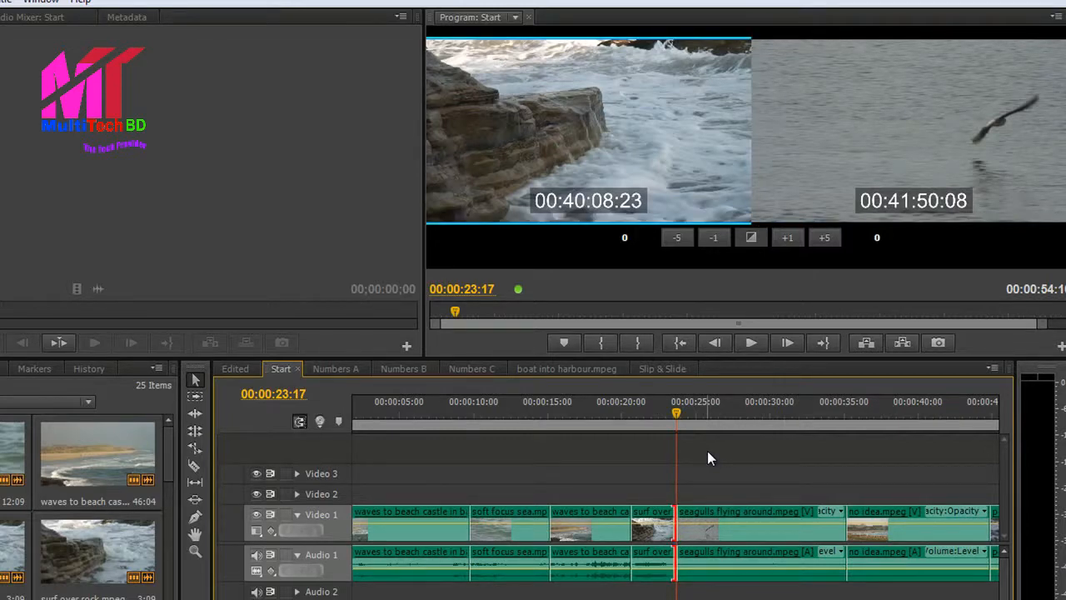
key(ctrl+t)
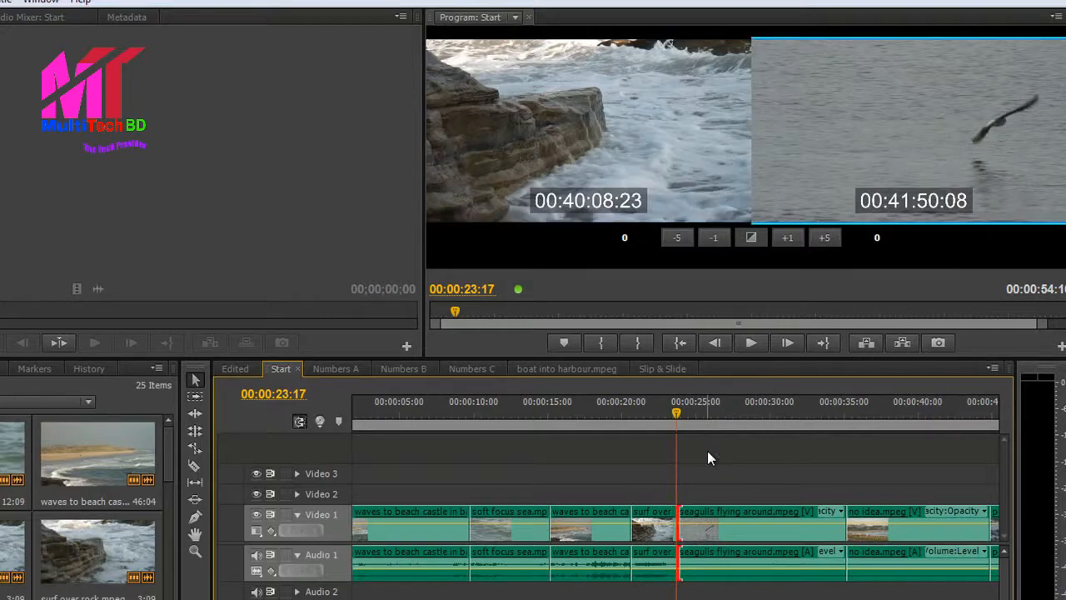
key(ctrl+t)
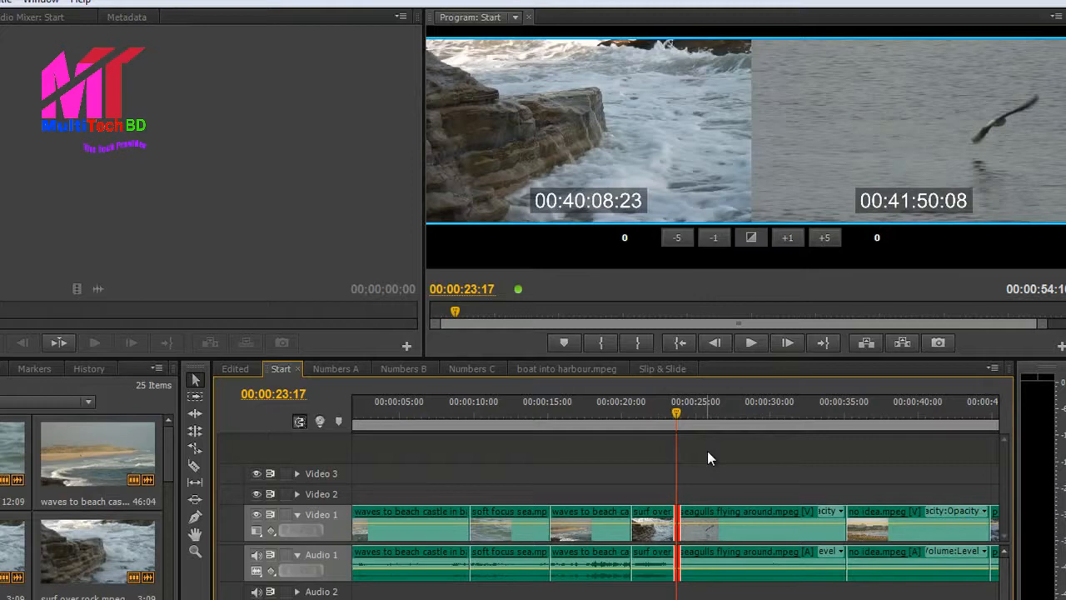
Step the rolling trim back and forth through the neighbouring cuts, ending on the cut between soft focus sea and waves to beach castle.
key(space)
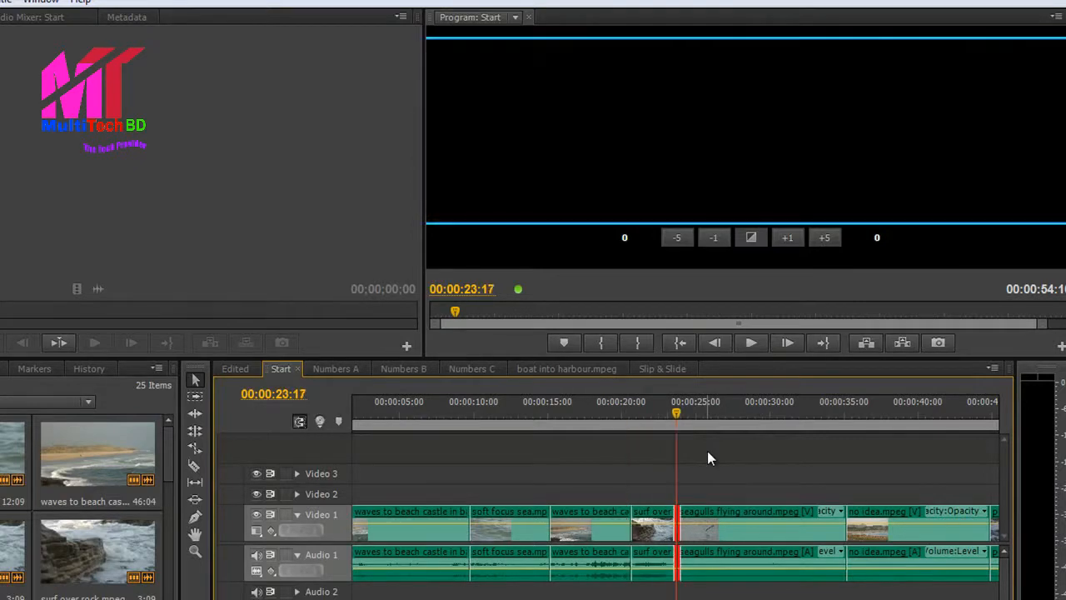
key(Up)
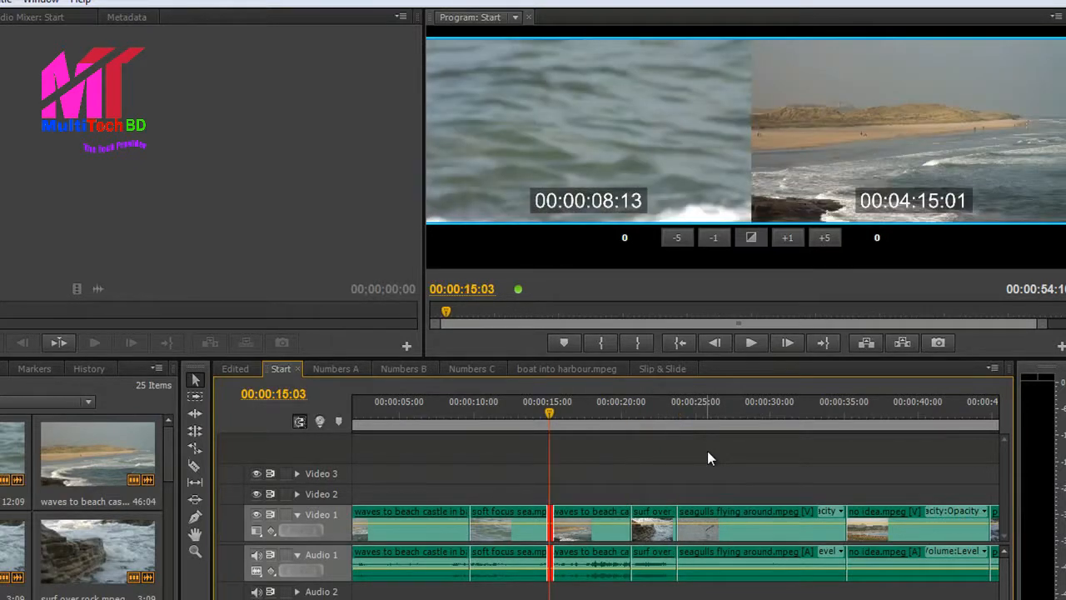
key(Down)
key(Down)
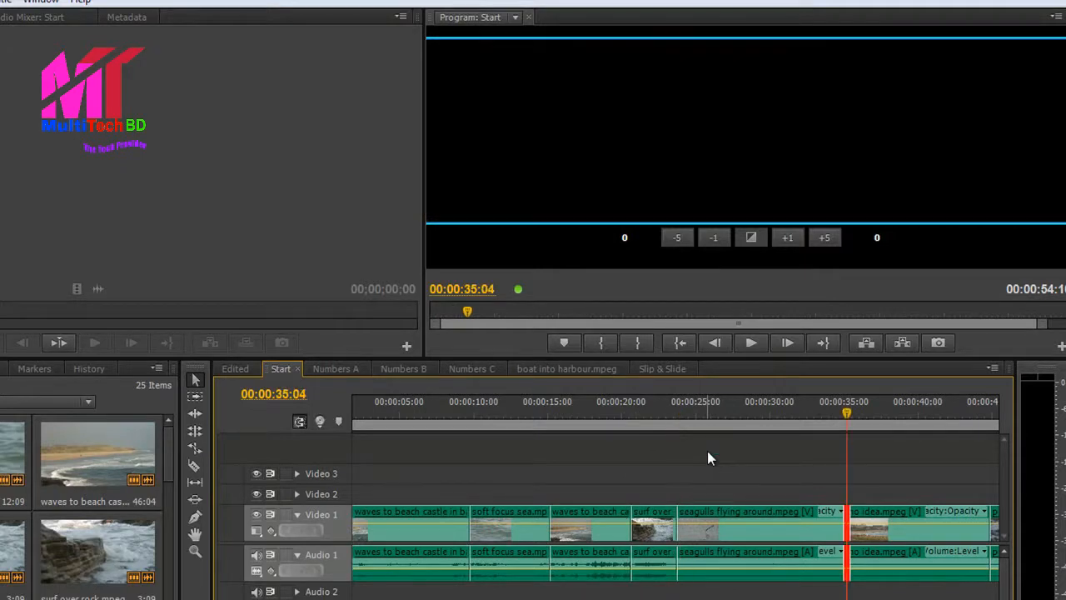
key(Up)
key(Down)
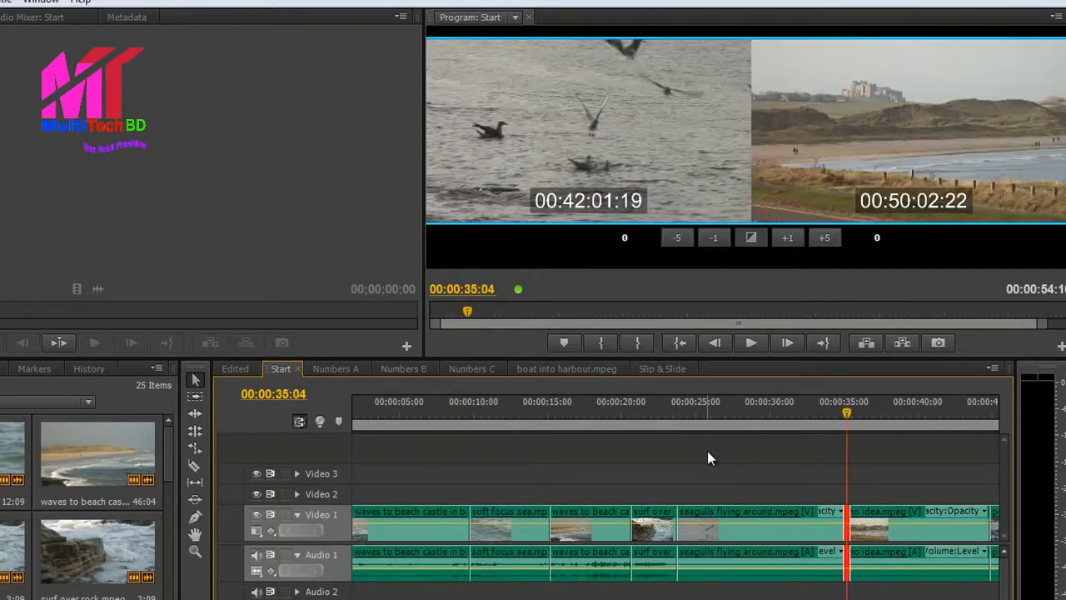
key(Up)
key(Up)
key(Up)
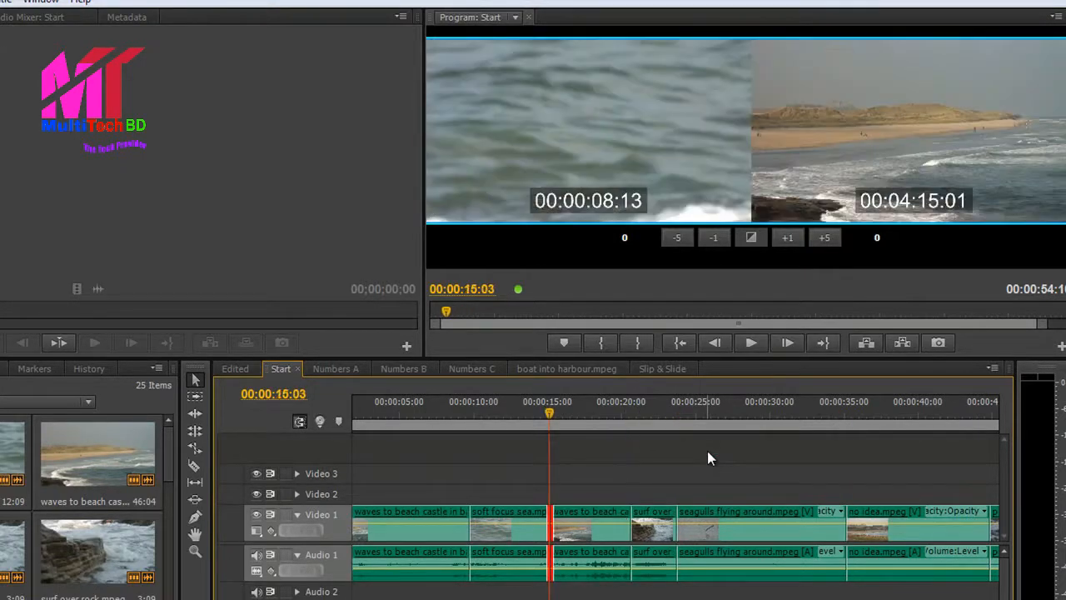
Roll the cut between soft focus sea and waves to beach castle 15 frames earlier in five-frame increments.
key(equal)
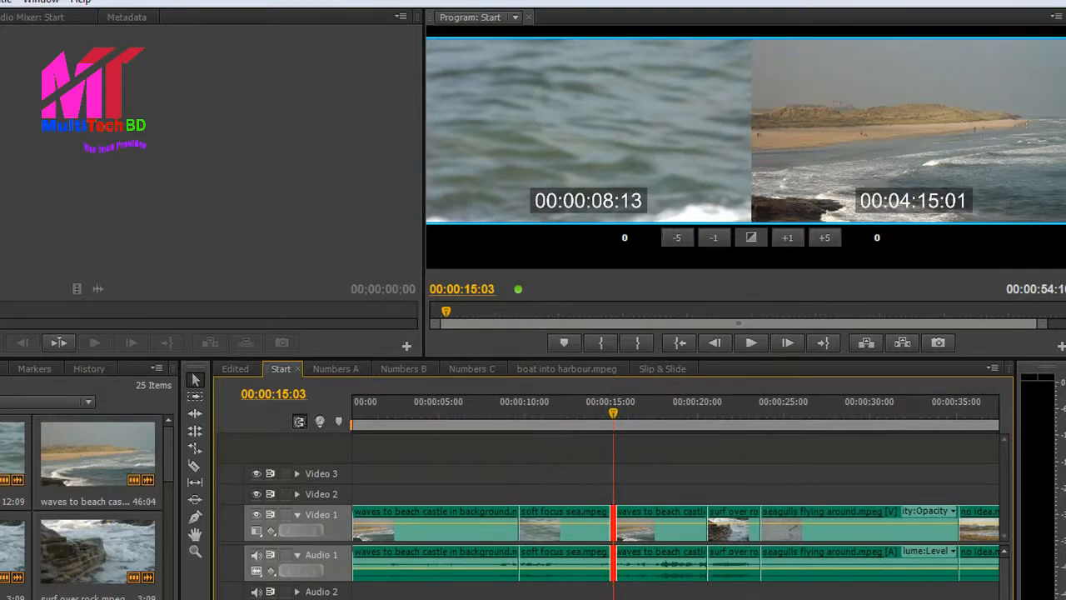
key(equal)
key(minus)
key(minus)
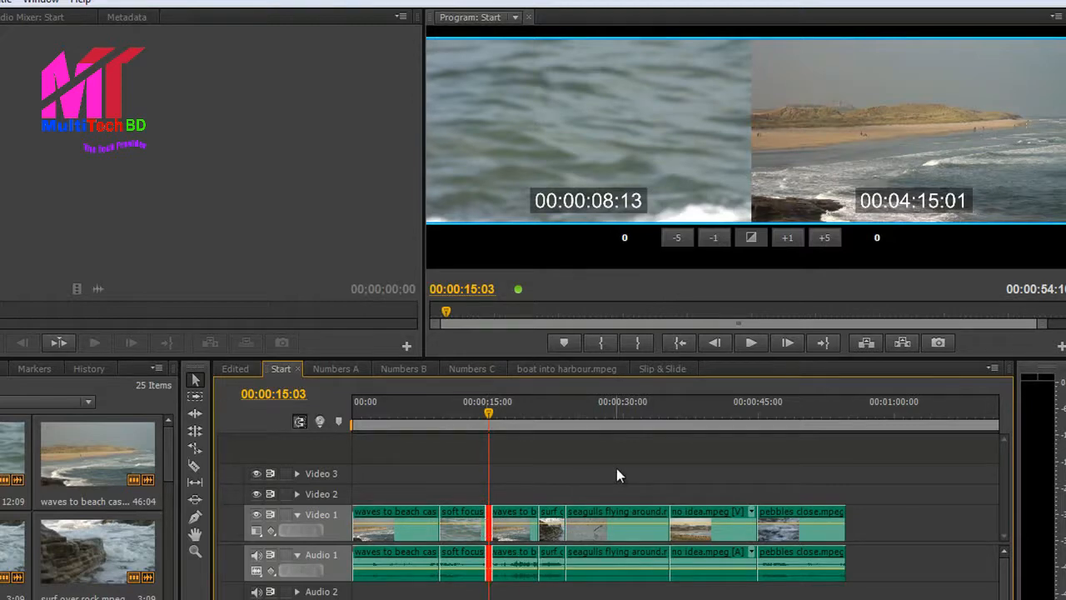
key(ctrl+shift+Left)
key(ctrl+shift+Left)
key(ctrl+shift+Left)
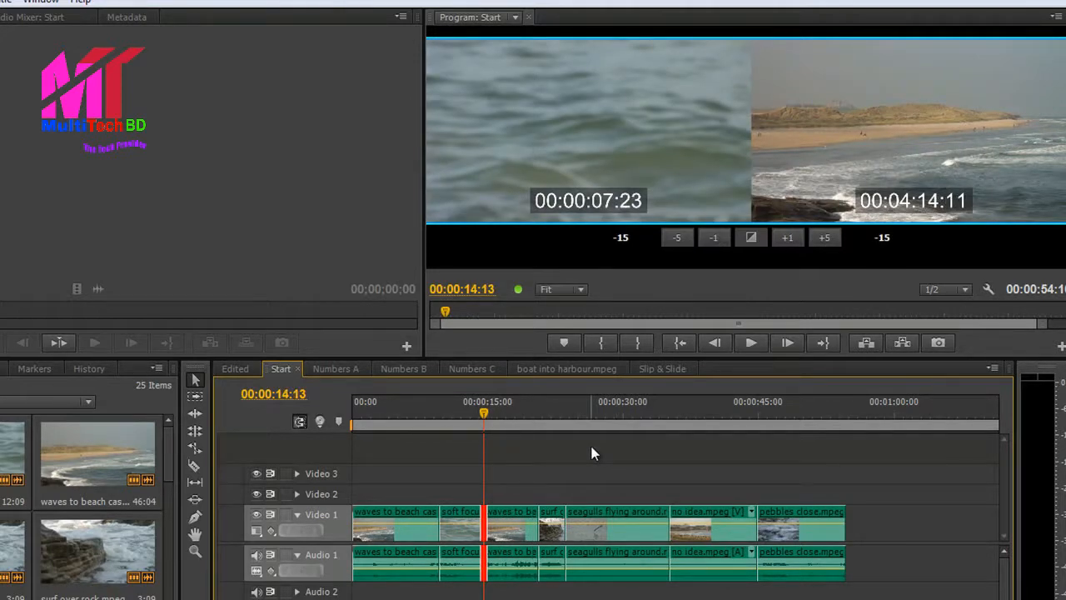
Roll the soft focus sea cut 15 frames later and 15 frames earlier again using numeric offsets.
text(15)
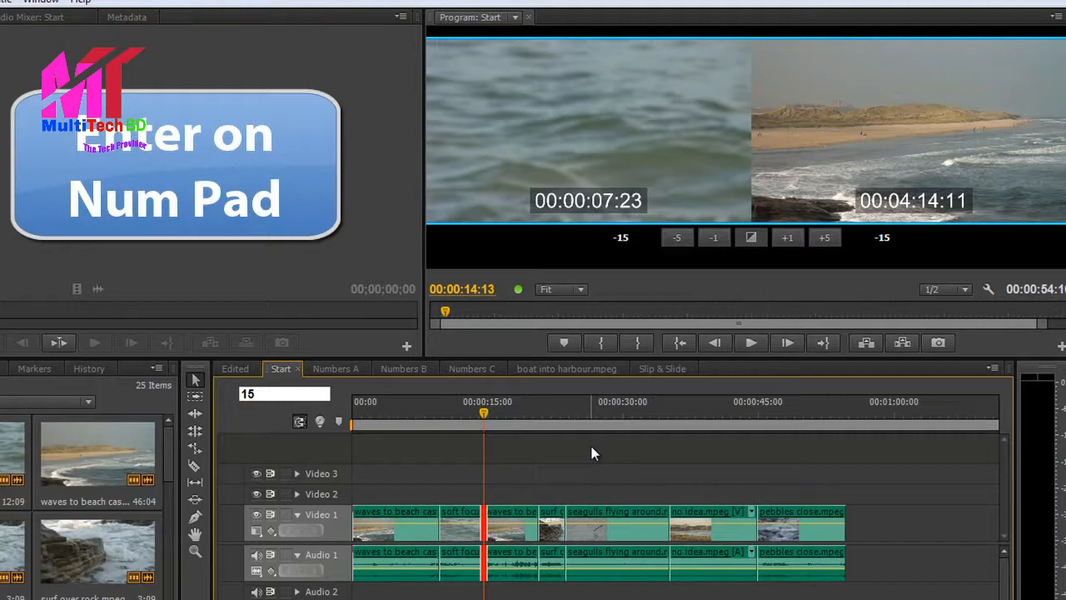
key(KP_Enter)
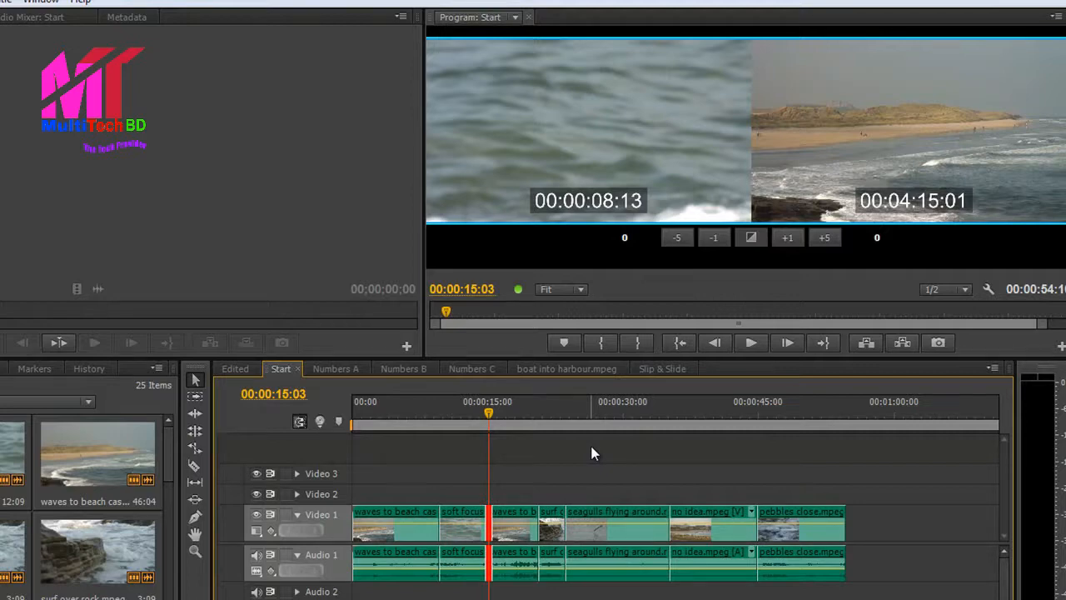
text(-15)
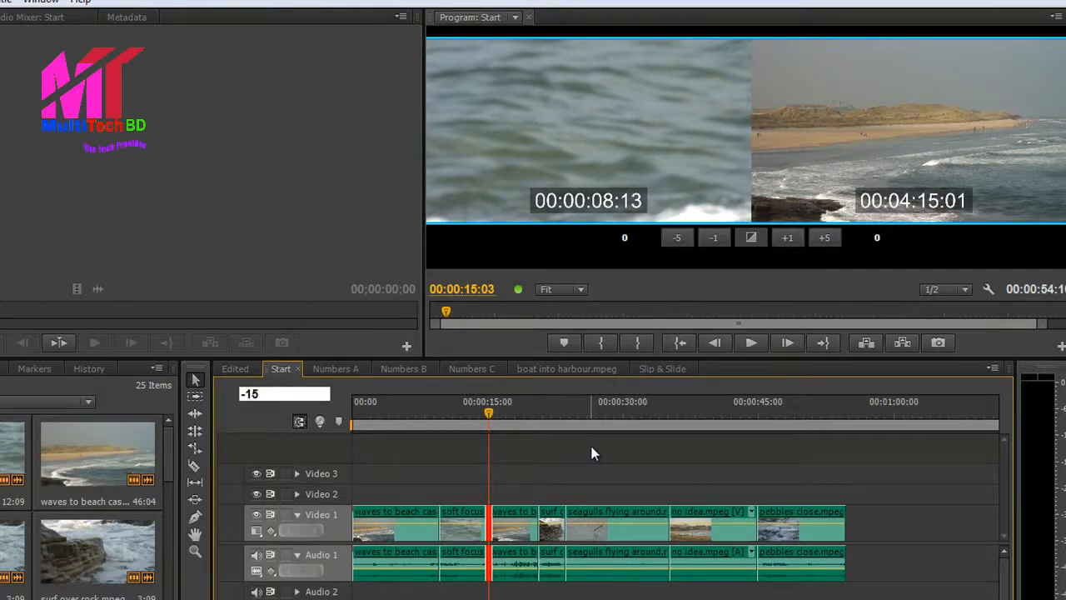
key(Return)
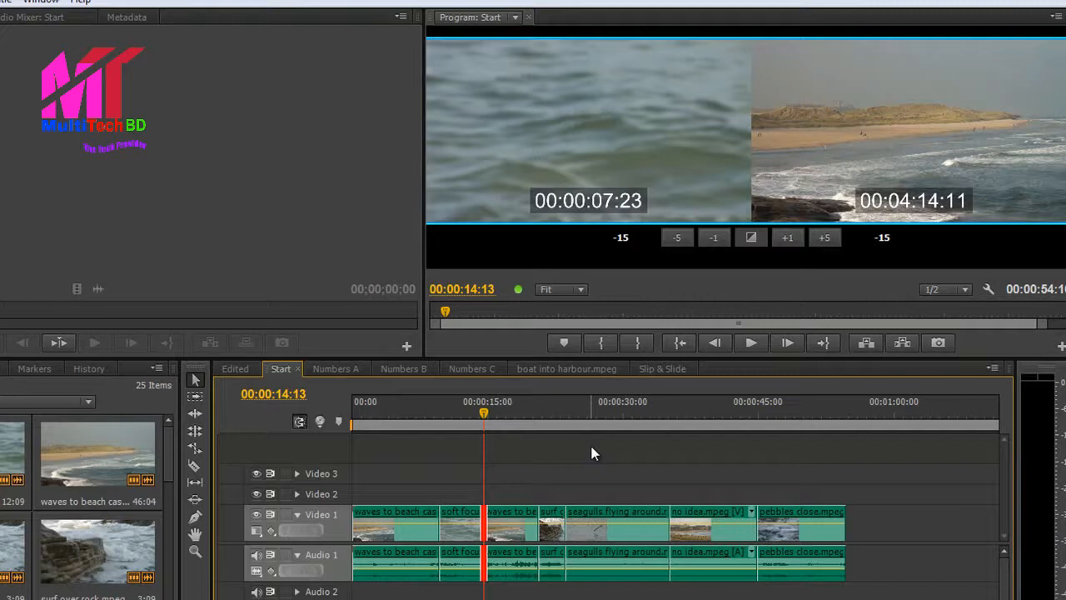
Roll the soft focus sea cut by numeric offsets of +30 frames and -45 frames.
text(+30)
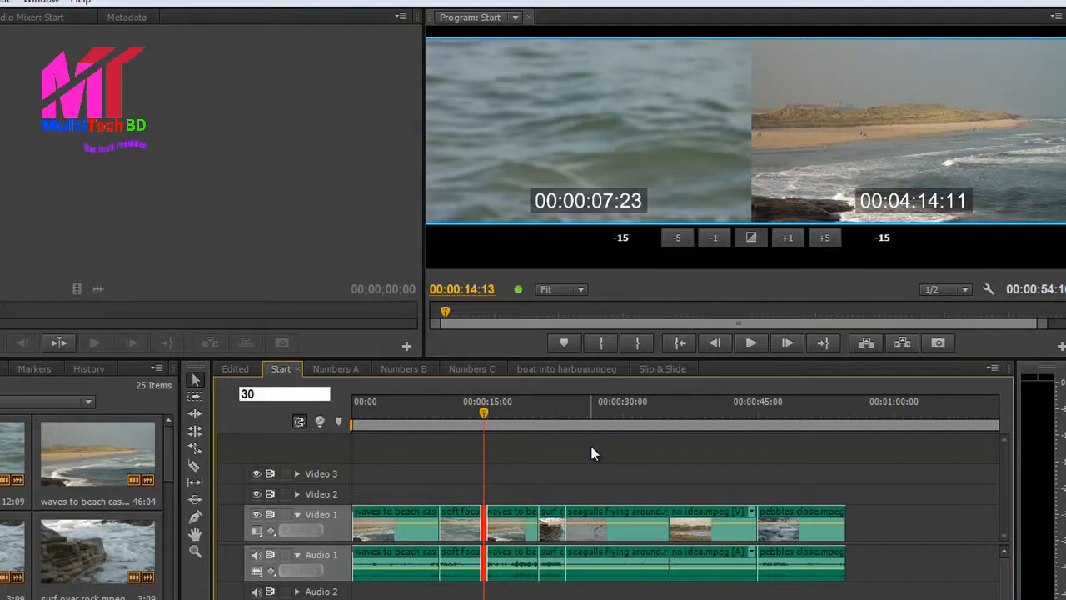
key(Return)
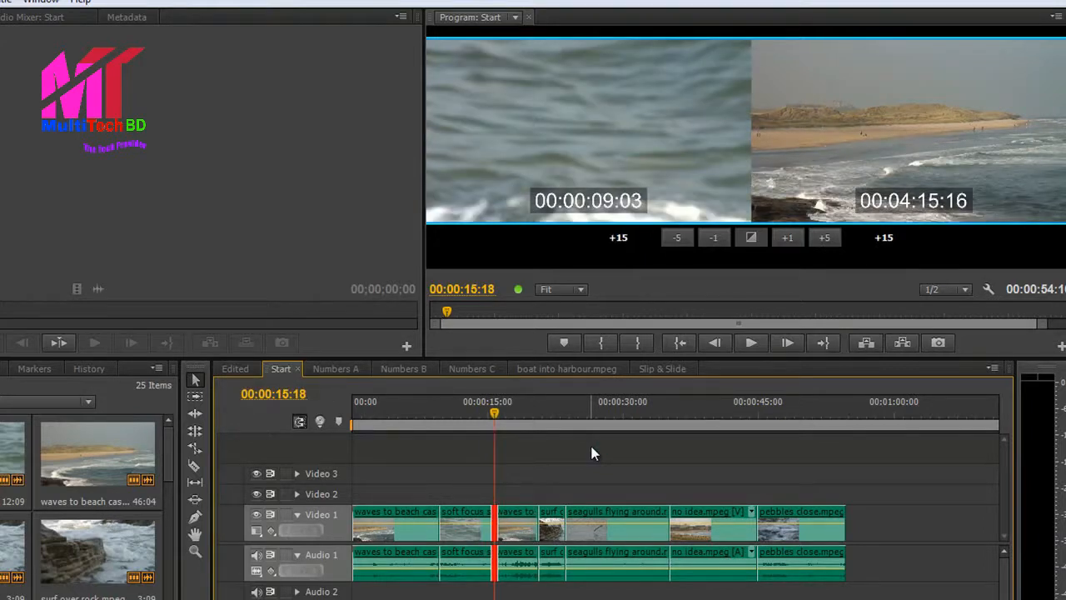
text(-15)
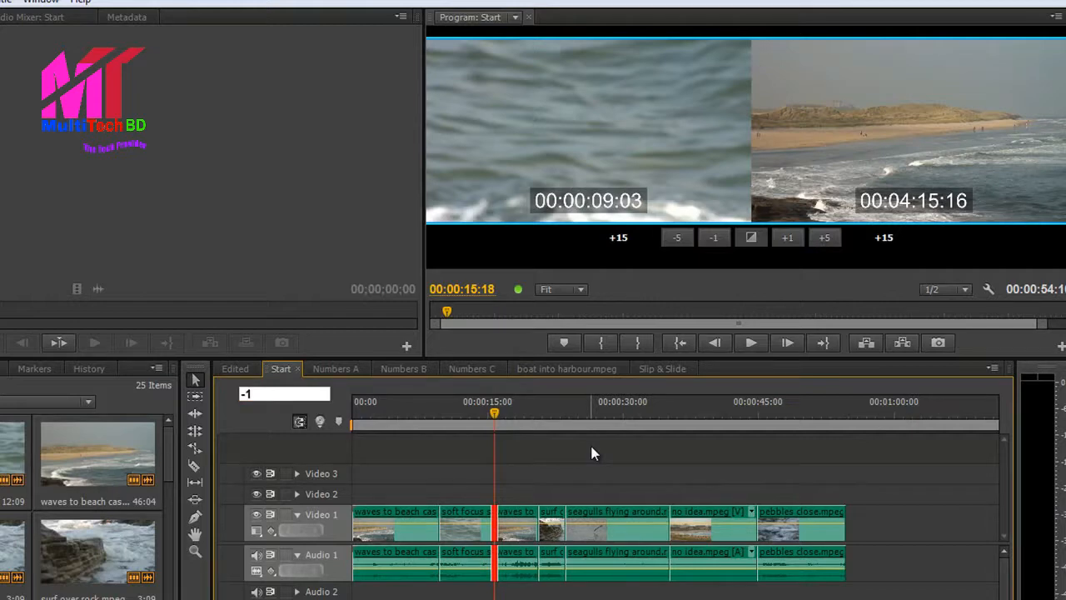
key(BackSpace)
key(BackSpace)
text(45)
key(Return)
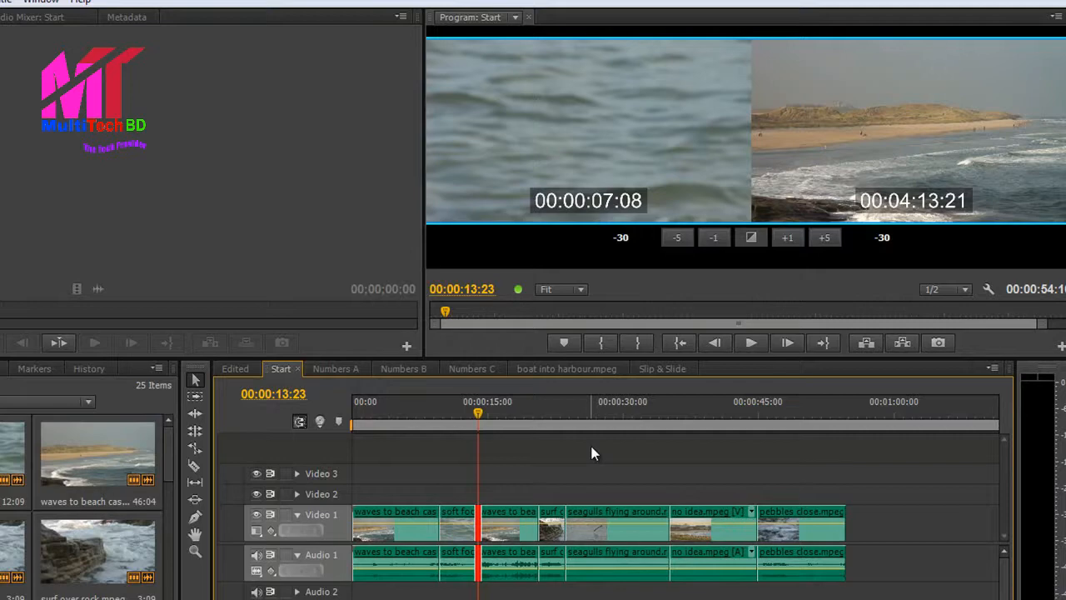
Try a regular trim of -15 frames on the end of soft focus sea, undo it and switch back to a rolling edit.
key(shift+t)
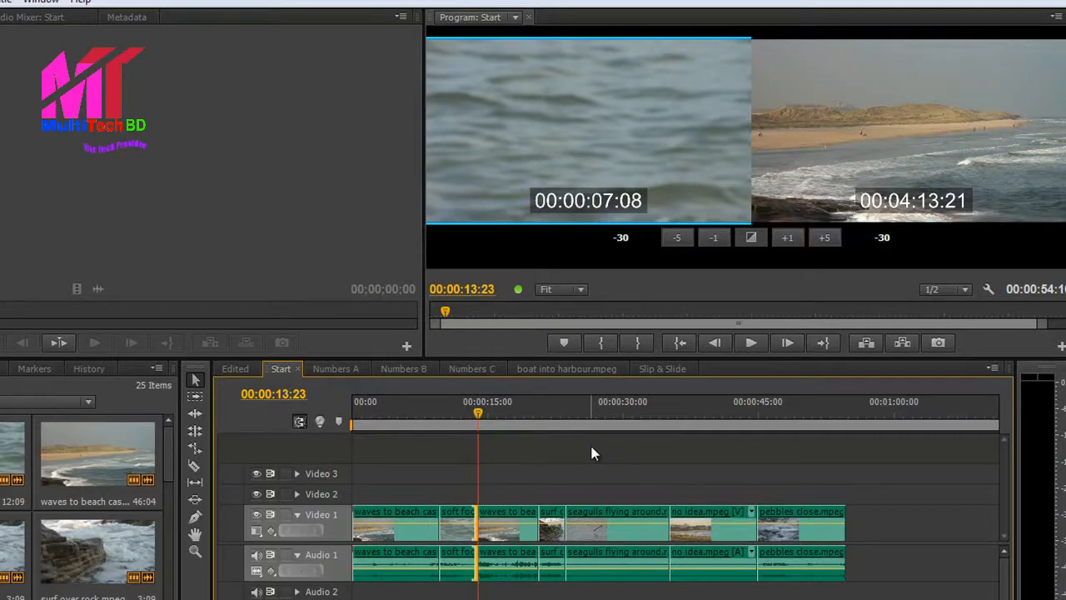
key(ctrl+t)
text(-15)
key(Return)
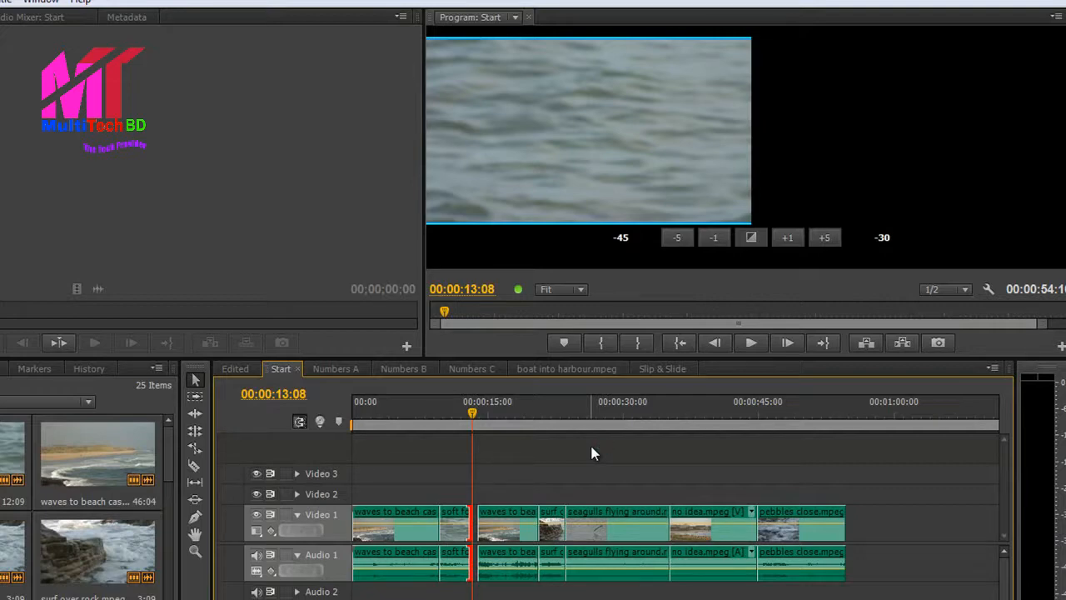
key(ctrl+z)
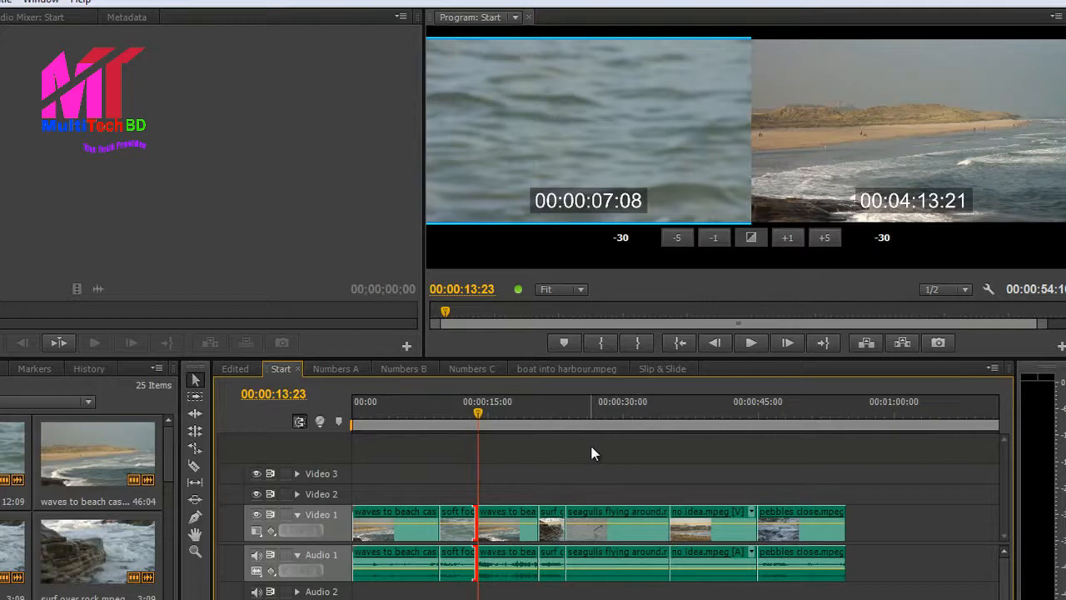
key(shift+t)
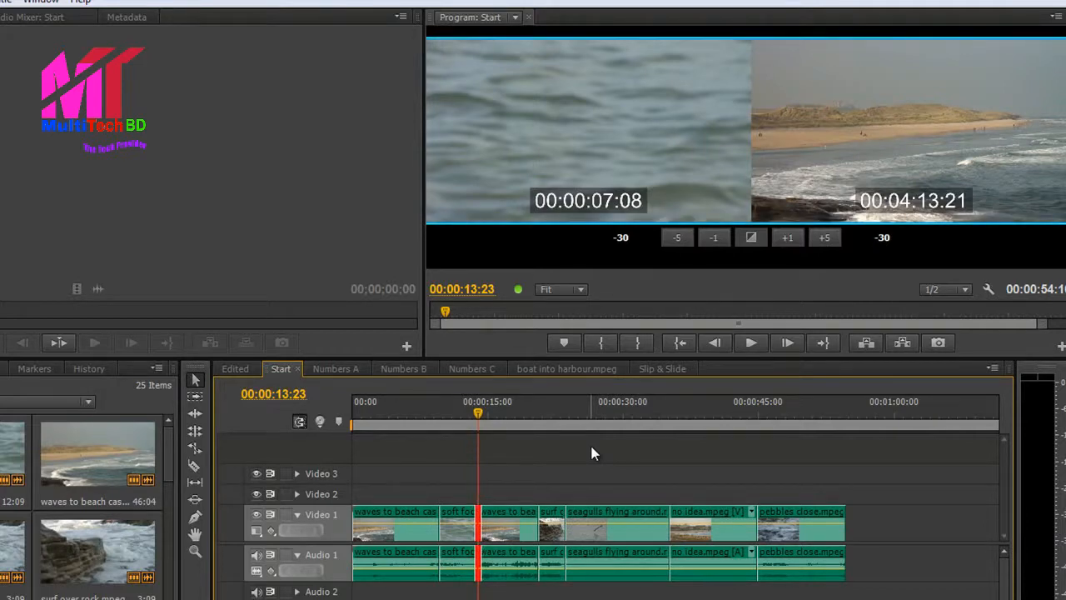
click(591, 453)
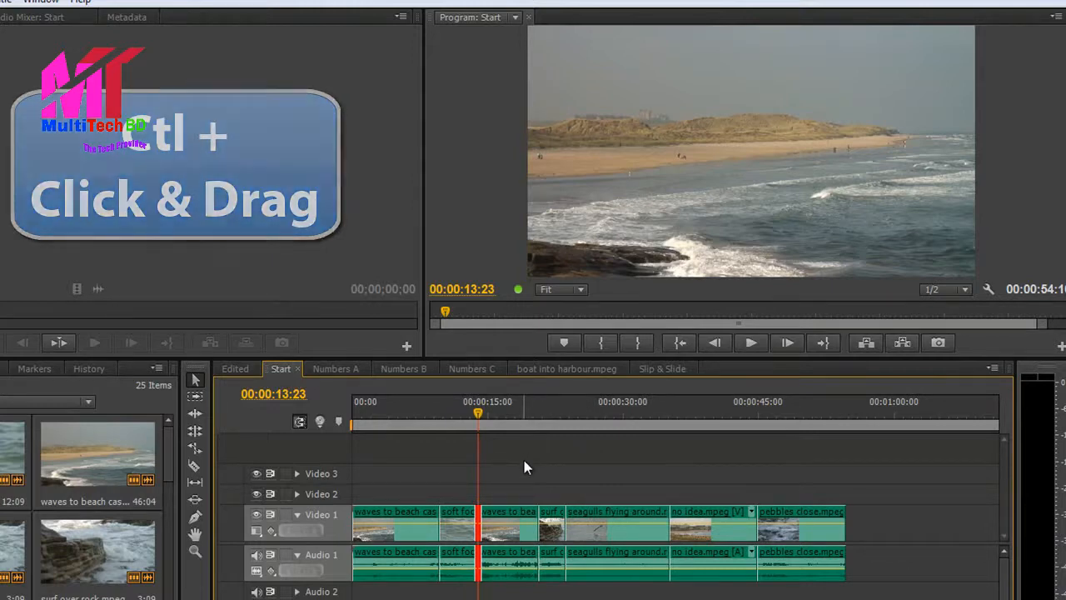
Select the last four cuts together as rolling edits and apply numeric trim offsets of -15 and +6 frames.
ctrl+click(539, 529)
drag(587, 593, 797, 598)
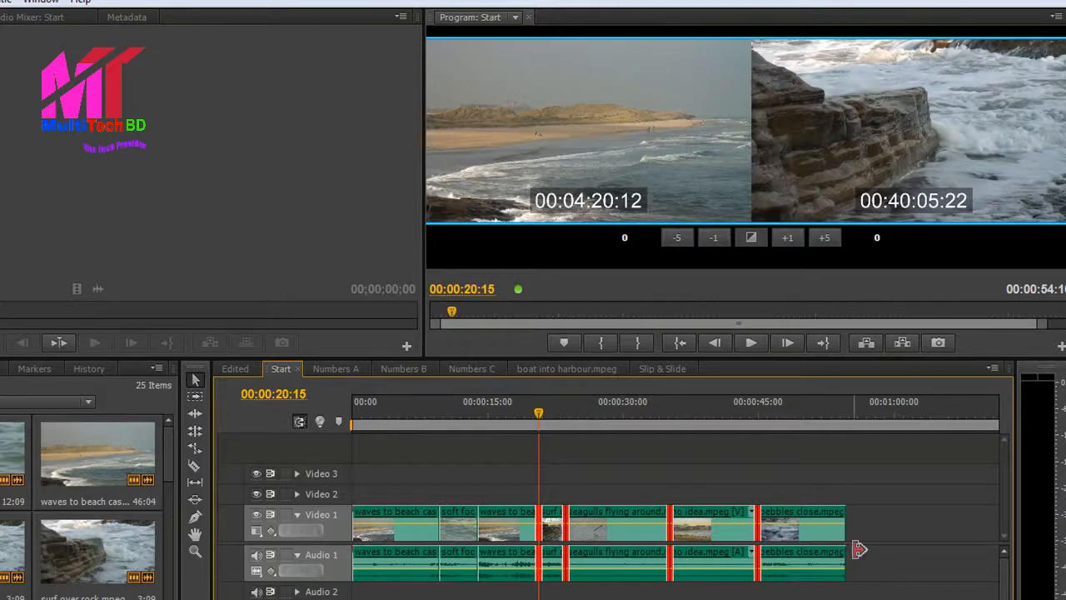
text(-15)
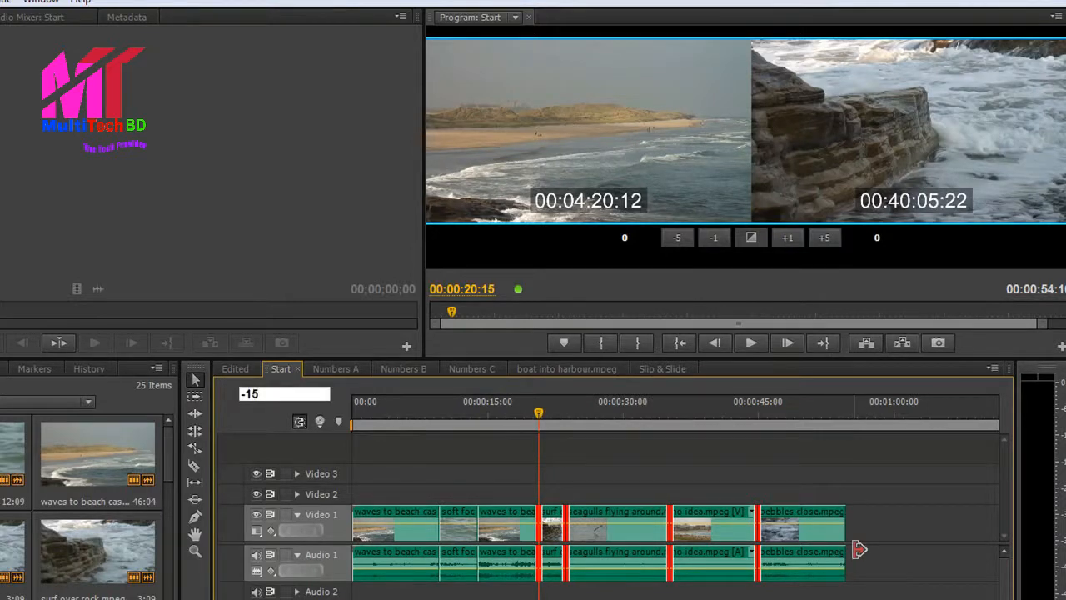
key(Return)
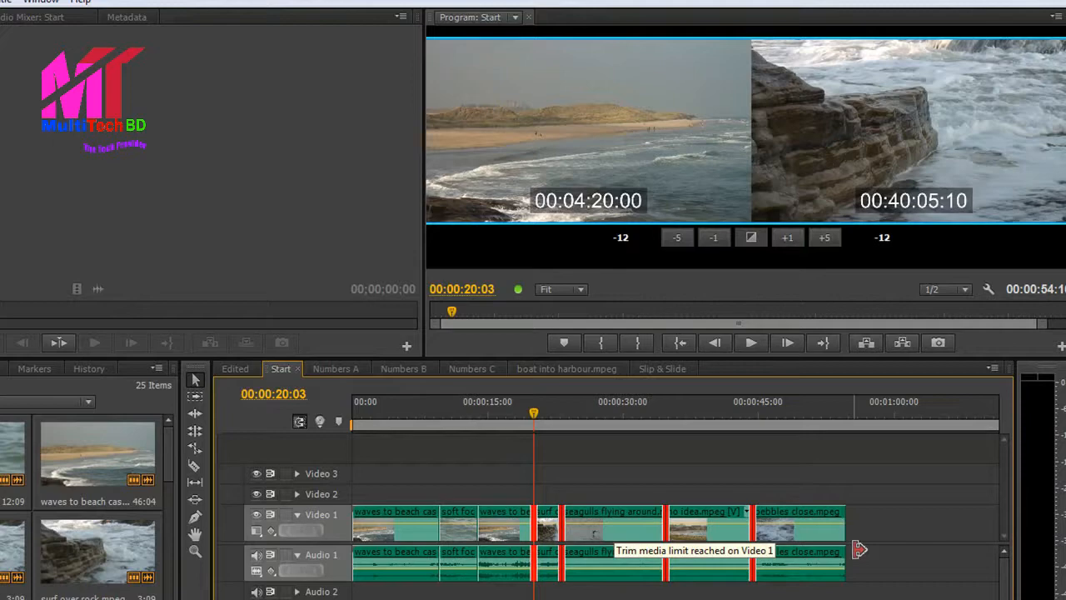
text(+6)
key(Return)
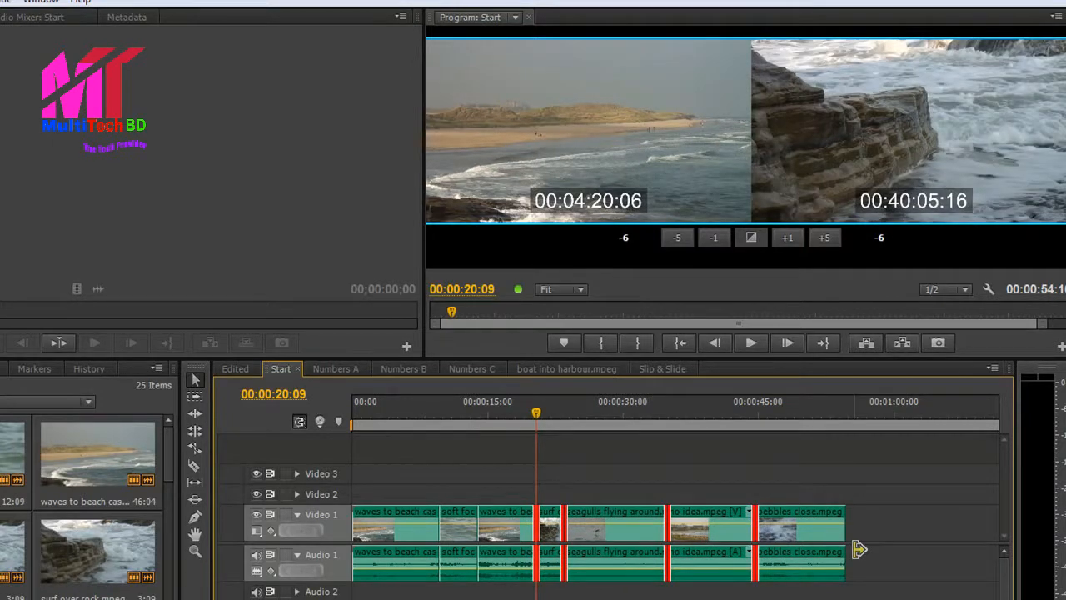
Roll the four selected cuts five frames earlier, one frame at a time.
key(ctrl+Left)
key(ctrl+Left)
key(ctrl+Left)
key(ctrl+Left)
key(ctrl+Left)
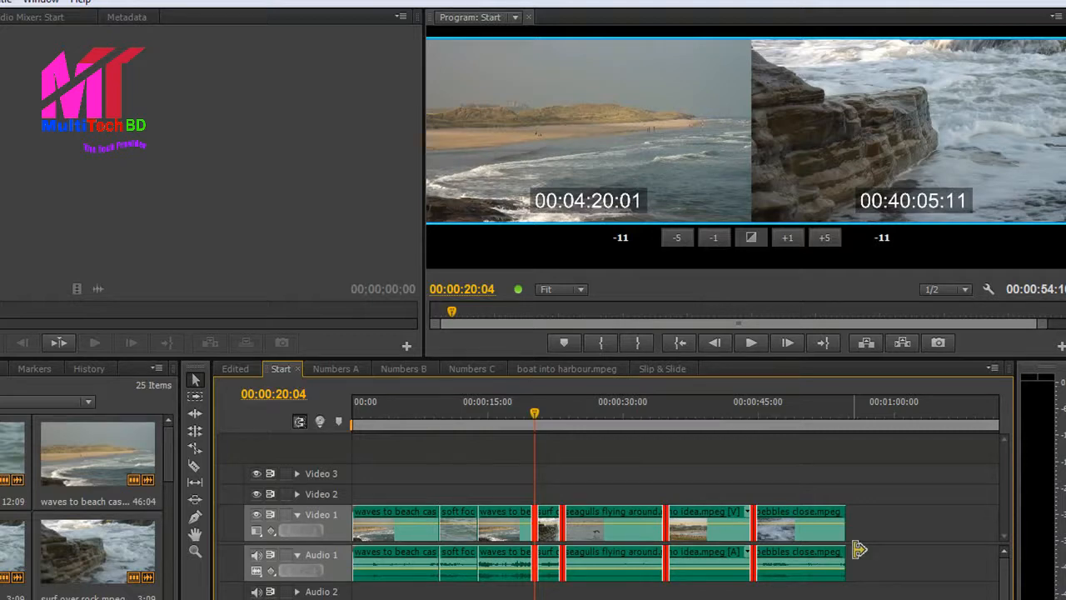
key(space)
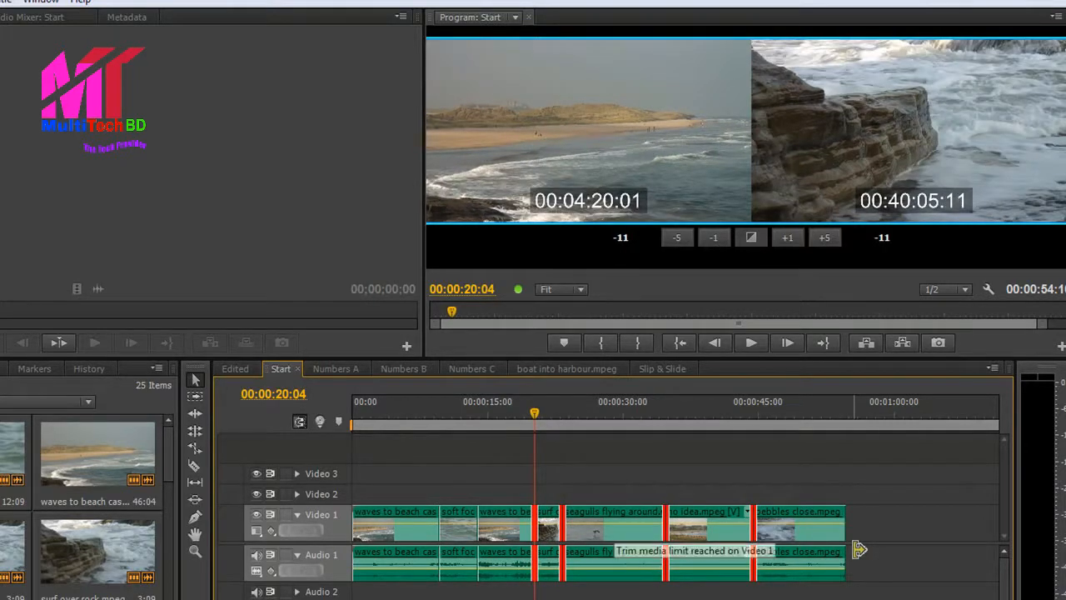
Roll the four selected cuts four single frames later, and by five-frame offsets once later and twice earlier.
key(ctrl+Right)
key(ctrl+Right)
key(ctrl+Right)
key(ctrl+Right)
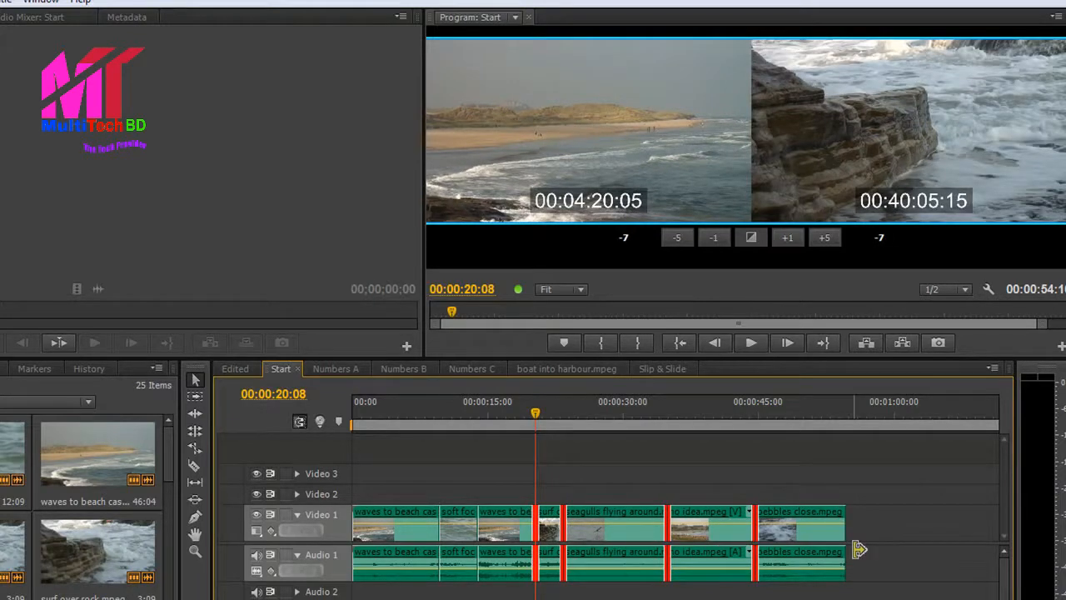
key(ctrl+shift+Right)
key(ctrl+shift+Left)
key(ctrl+shift+Left)
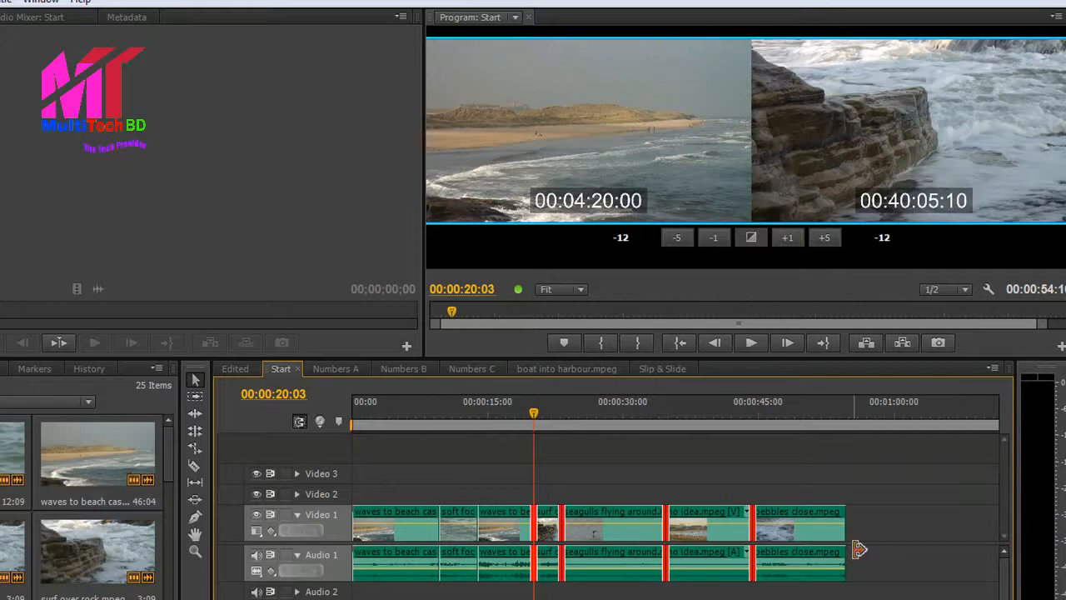
Leave the multi-cut trim and step through the edit points to the cut into the surf clip at 00:00:20:03.
key(j)
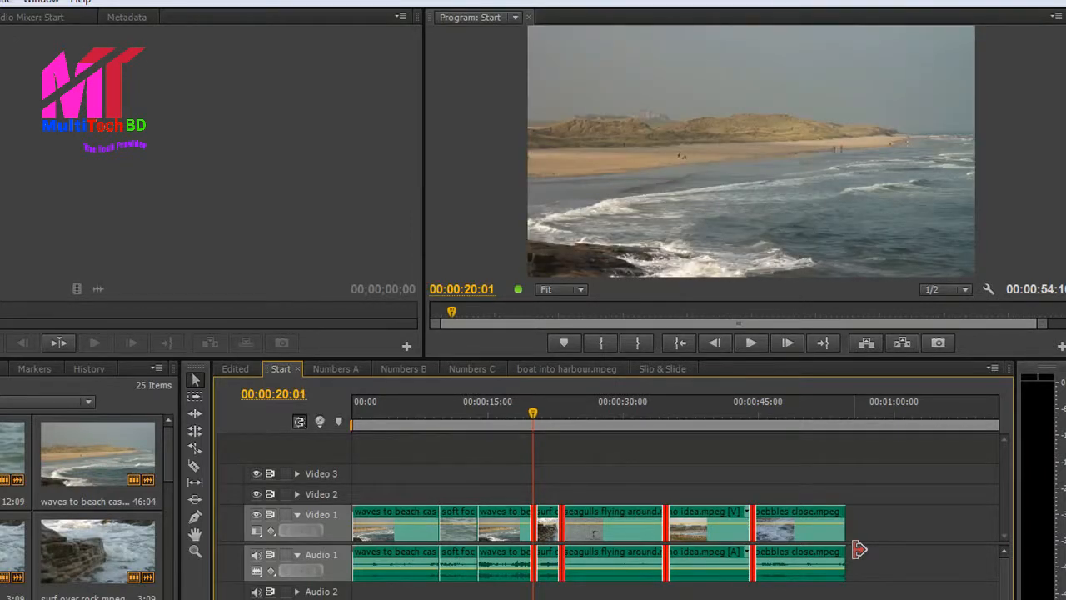
key(Down)
key(Down)
key(Up)
key(Up)
key(Up)
key(Up)
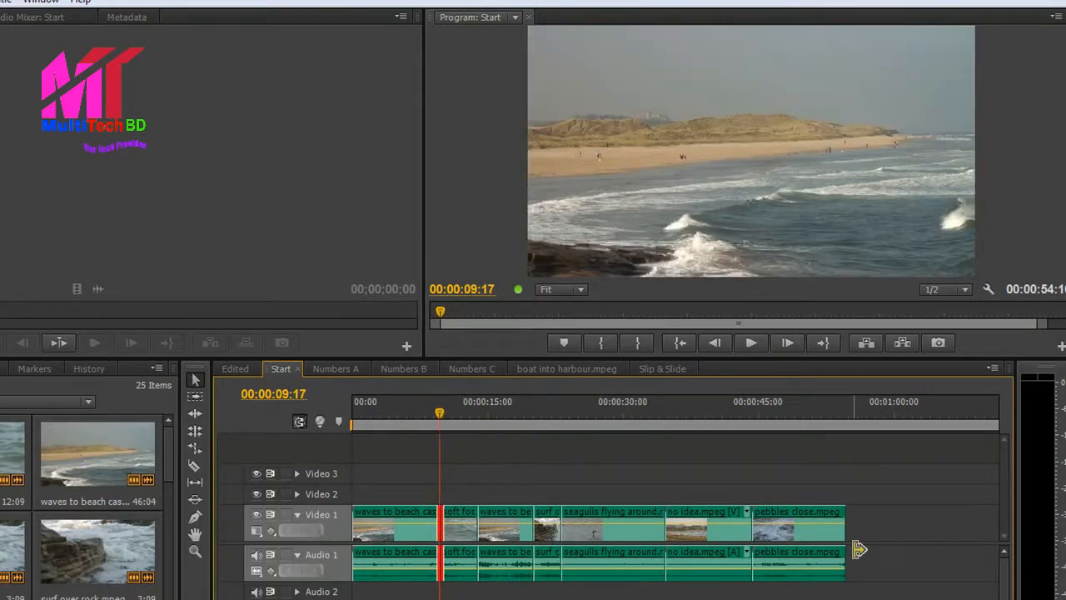
key(Down)
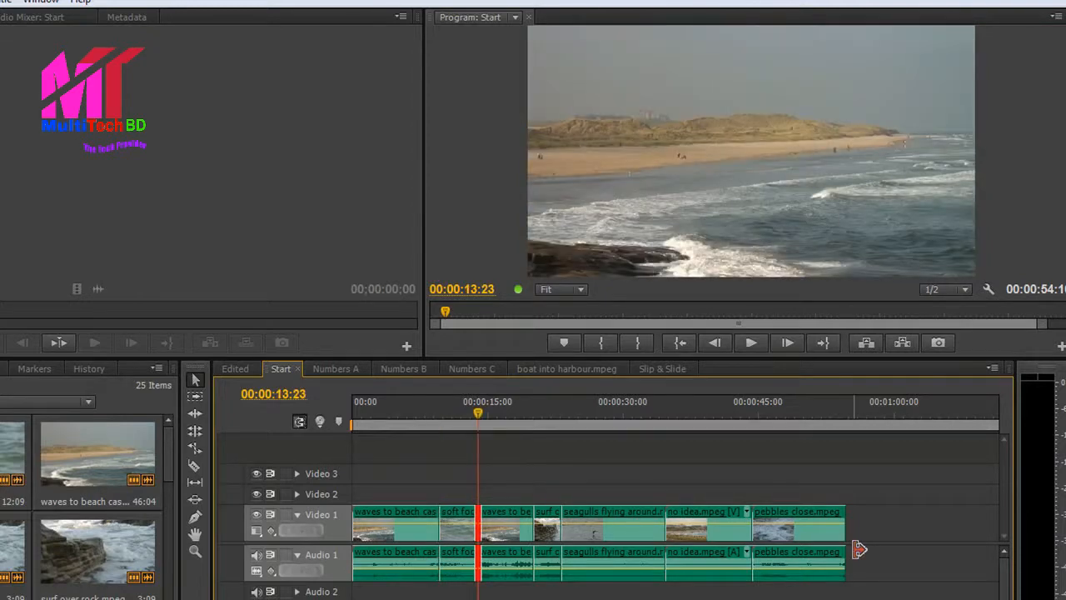
key(Down)
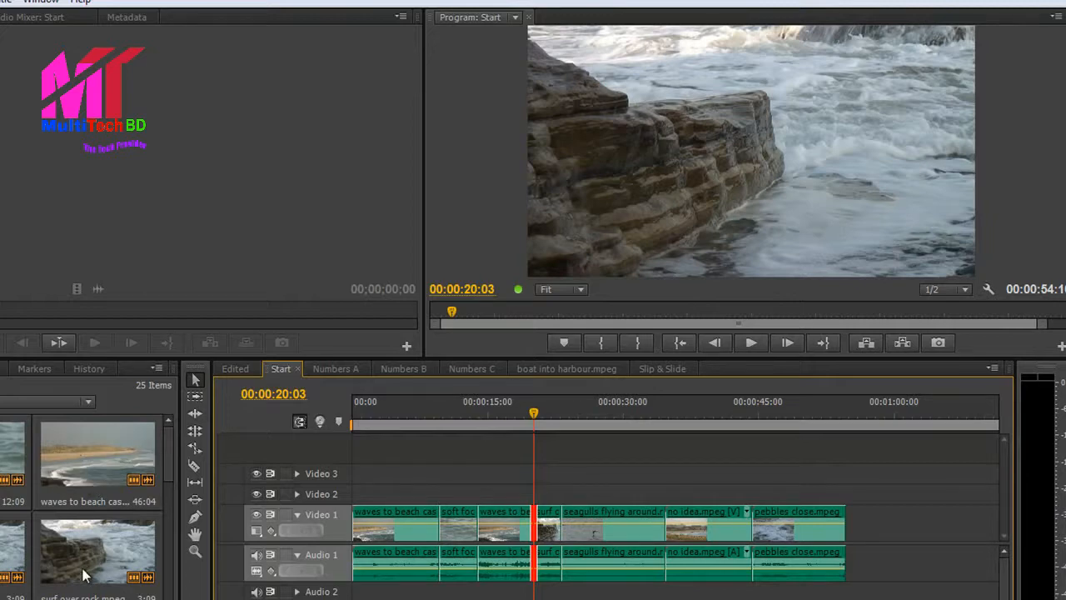
Place the grotty flags and island lighthouse castle clips back to back on Video 2, shortening the second to end at about 00:00:37:05.
scroll(162, 490, down, 3)
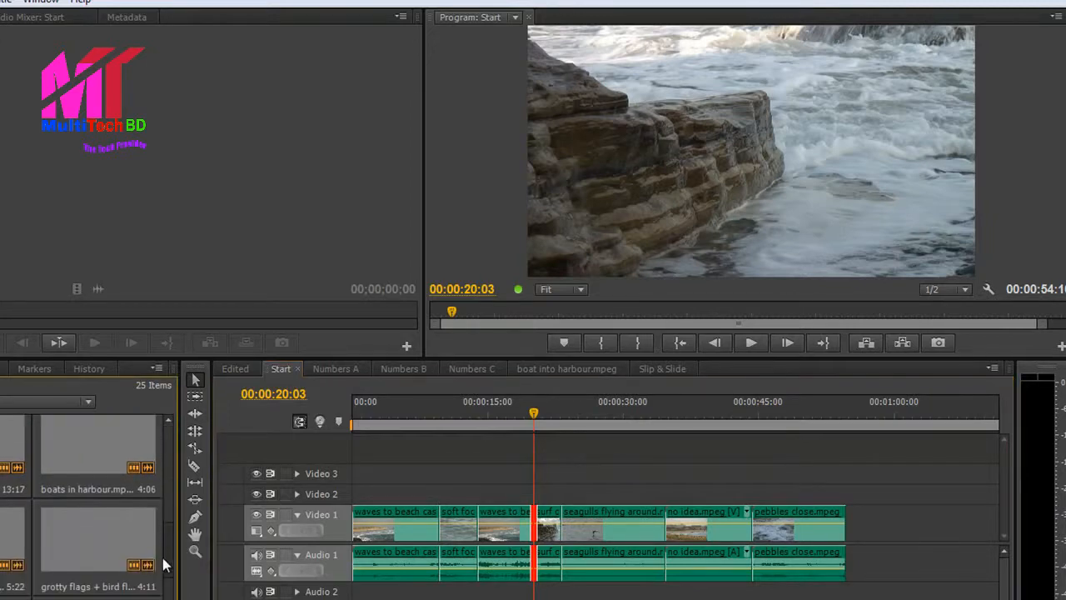
drag(105, 559, 596, 502)
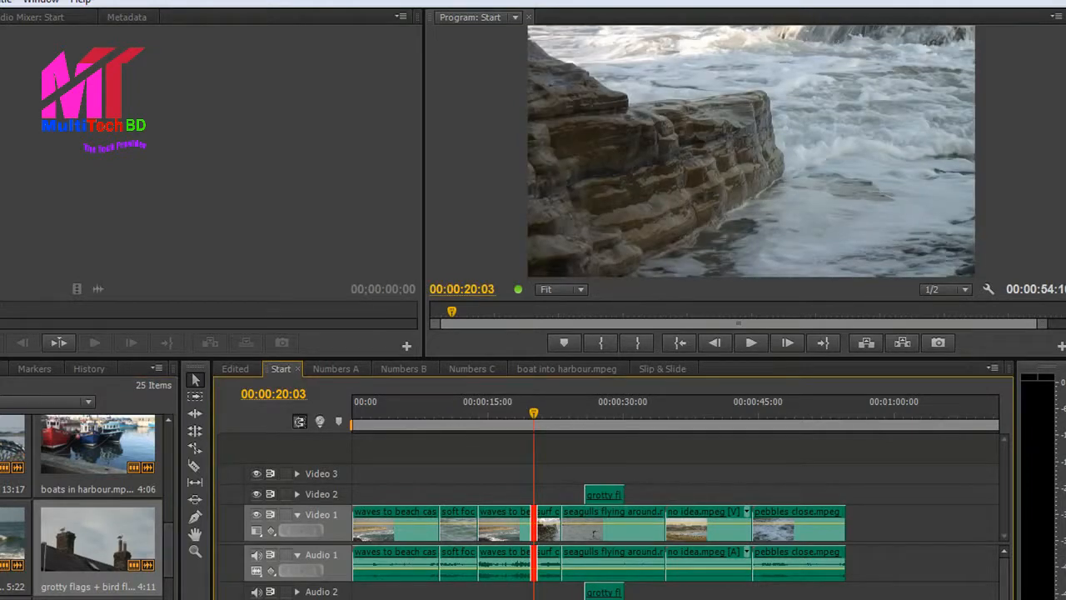
scroll(168, 542, down, 3)
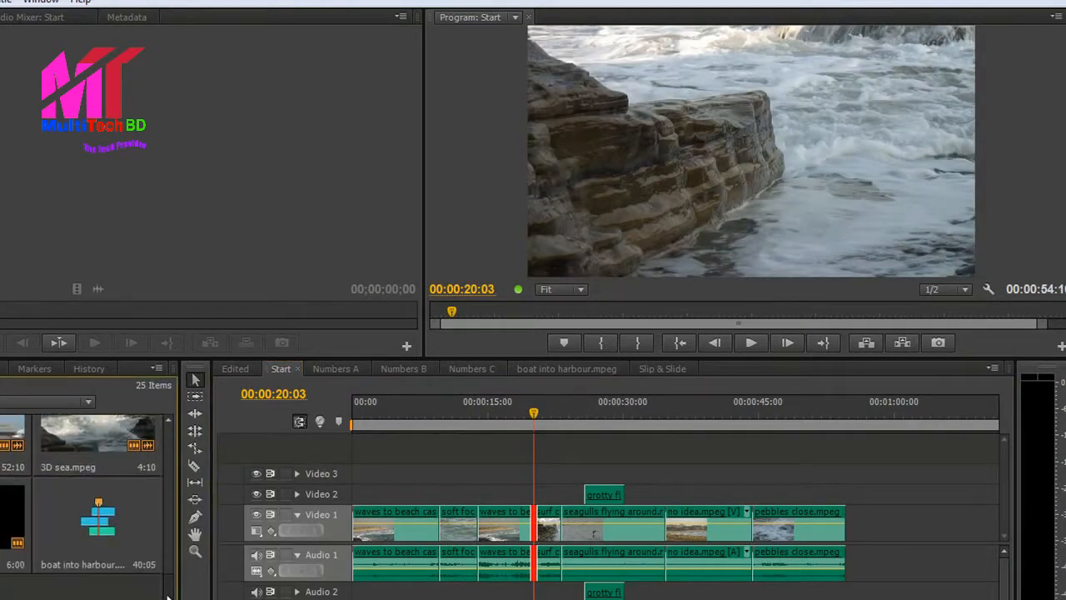
drag(98, 454, 633, 494)
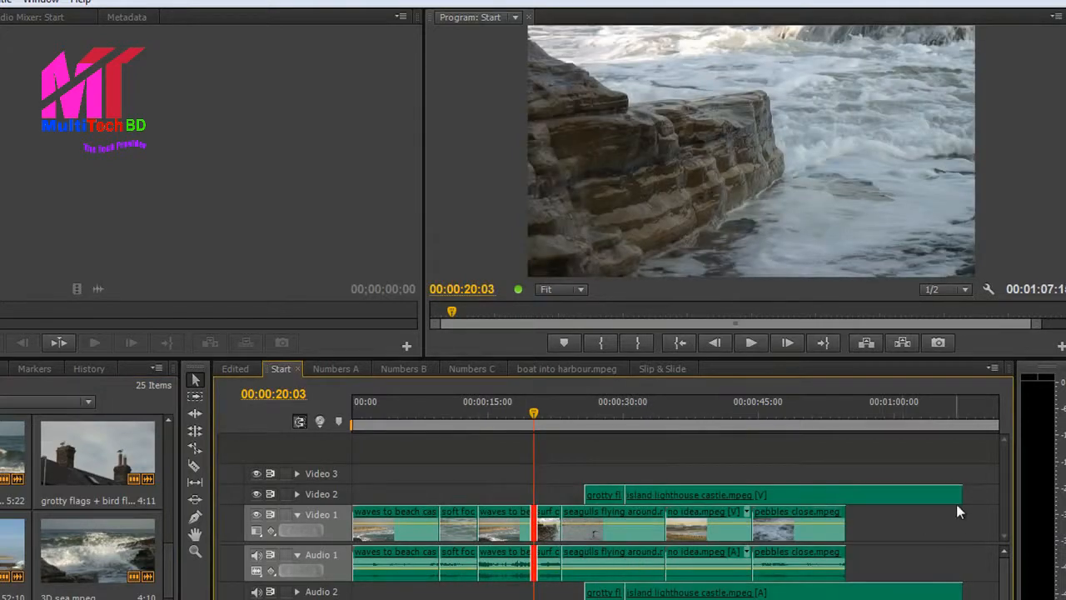
drag(968, 493, 686, 521)
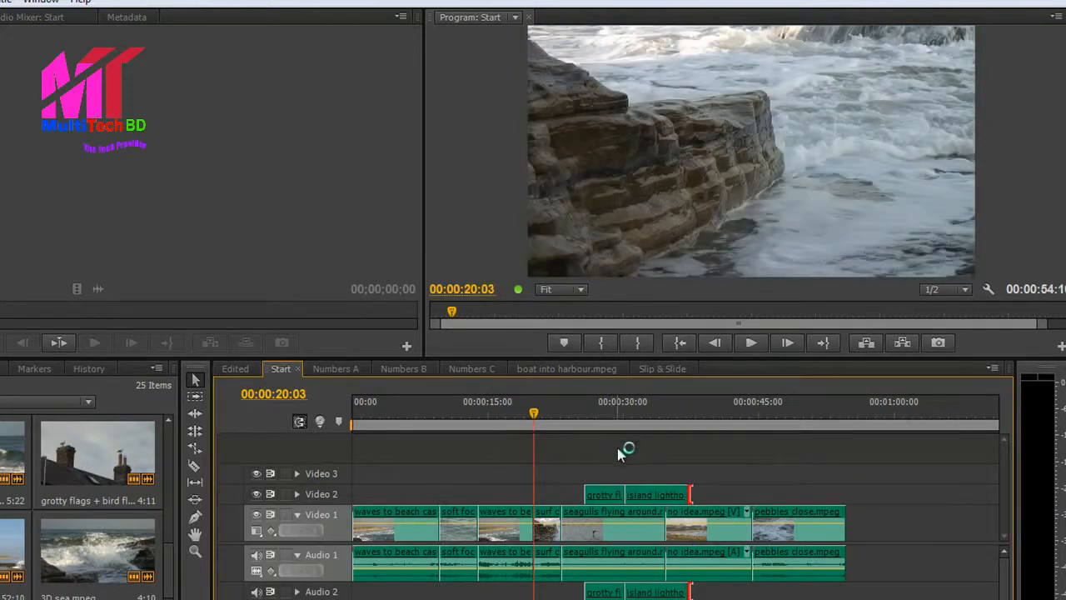
Enter trim mode at the end of the island lighthouse clip and step to the surf-to-seagulls cut on Video 1.
drag(533, 414, 642, 414)
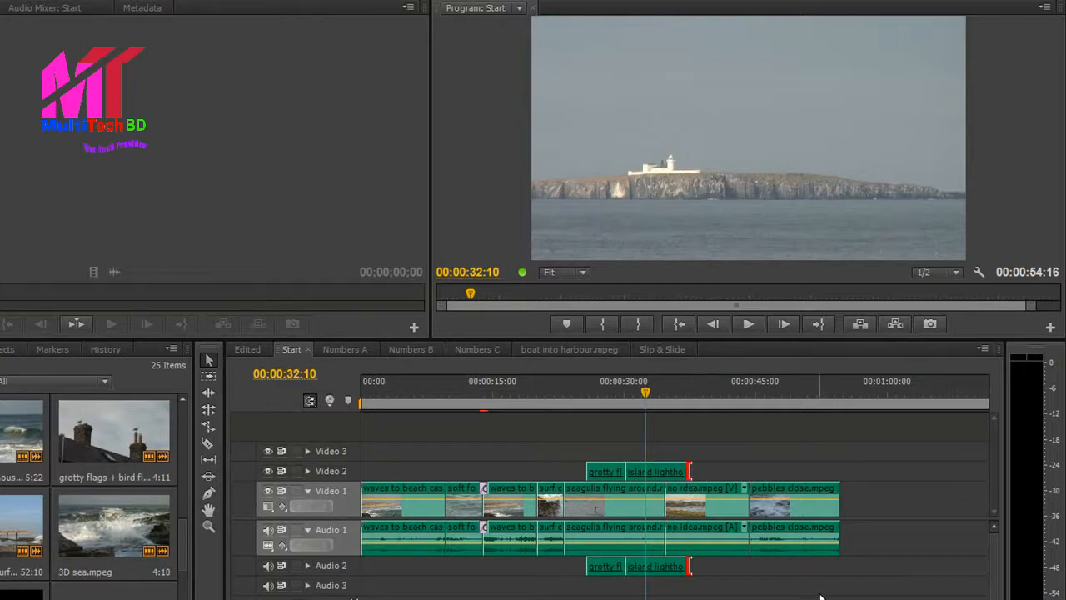
key(t)
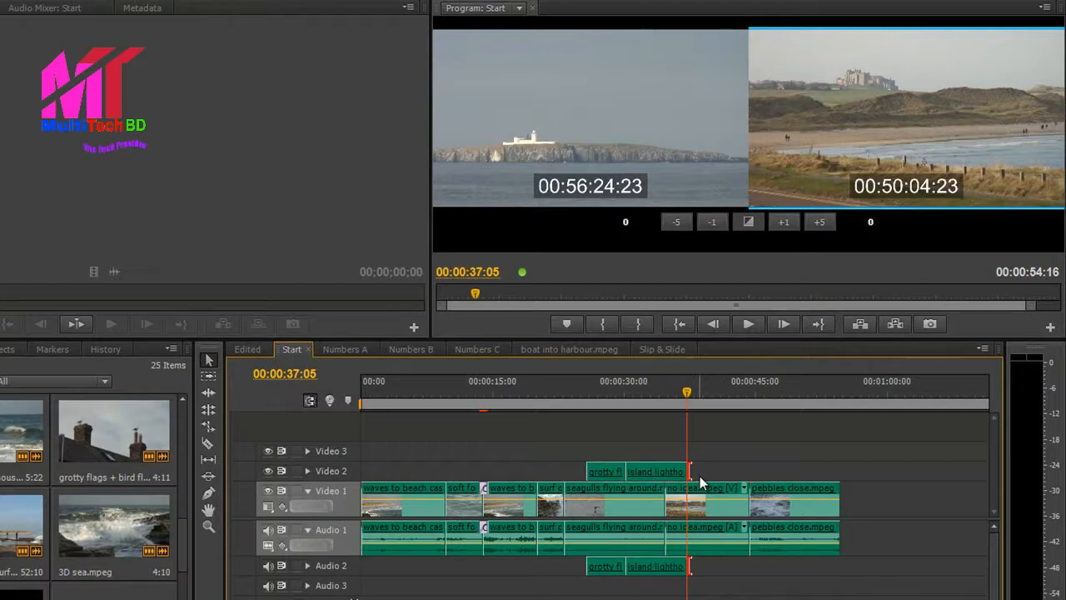
key(Up)
key(Up)
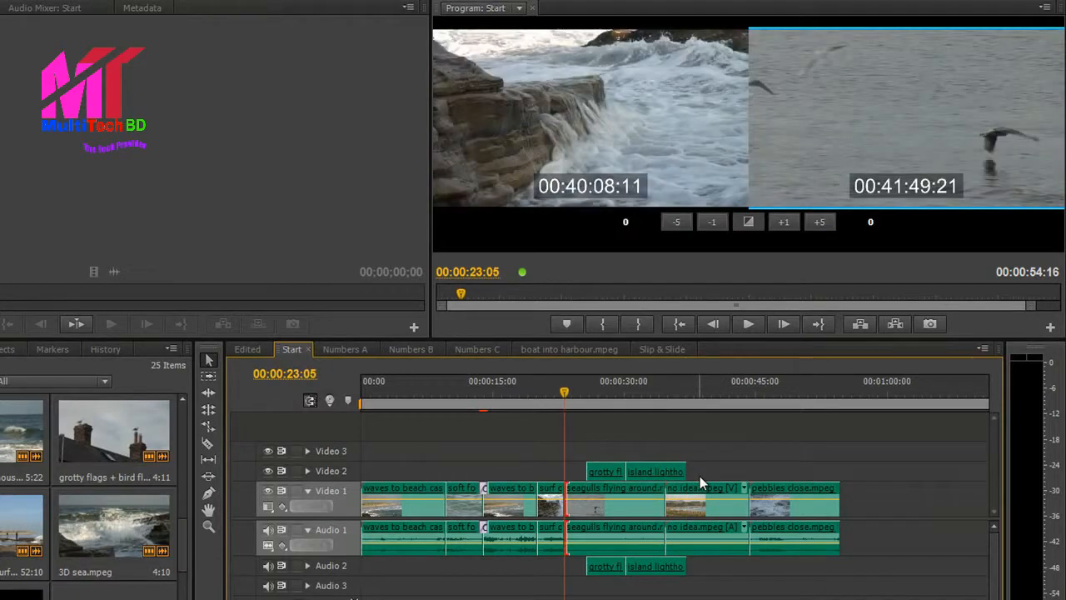
key(Down)
key(Up)
key(space)
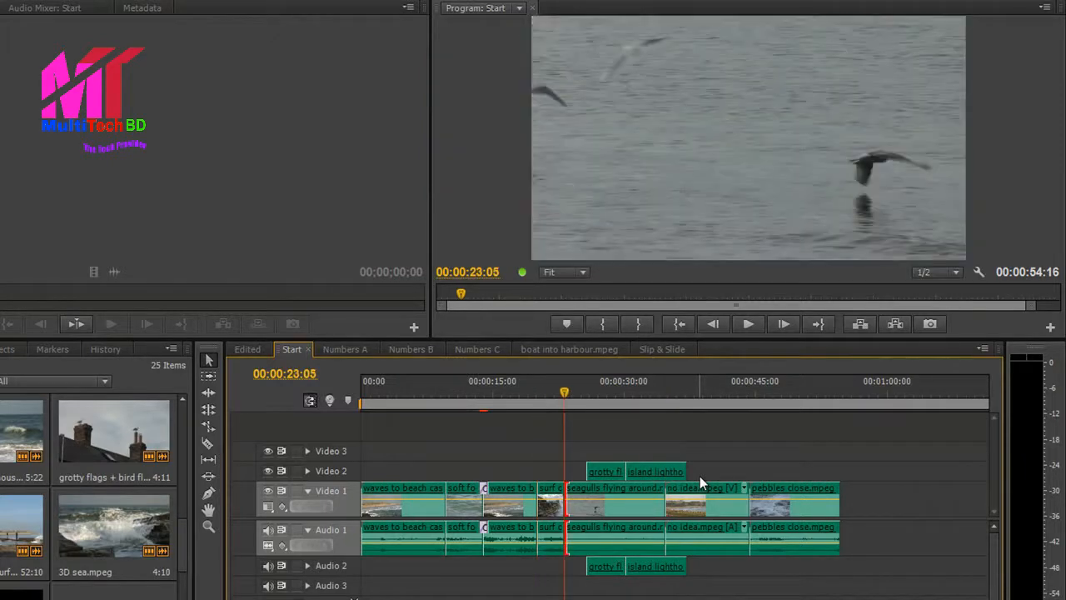
Switch the surf-to-seagulls cut to a rolling edit and try to reach the Video 2 cut at 00:00:30:05.
key(Down)
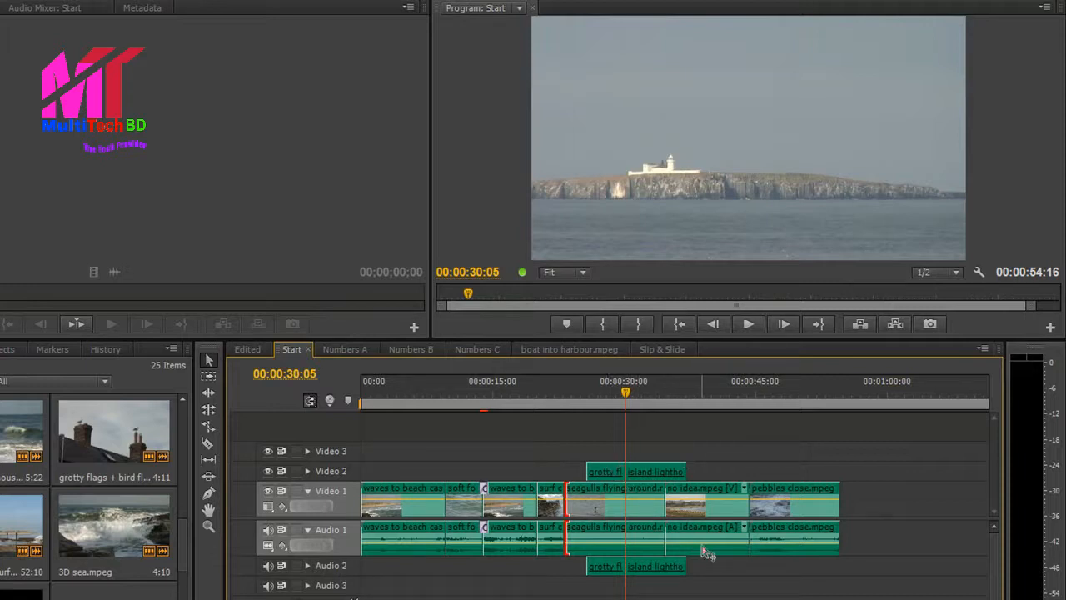
key(t)
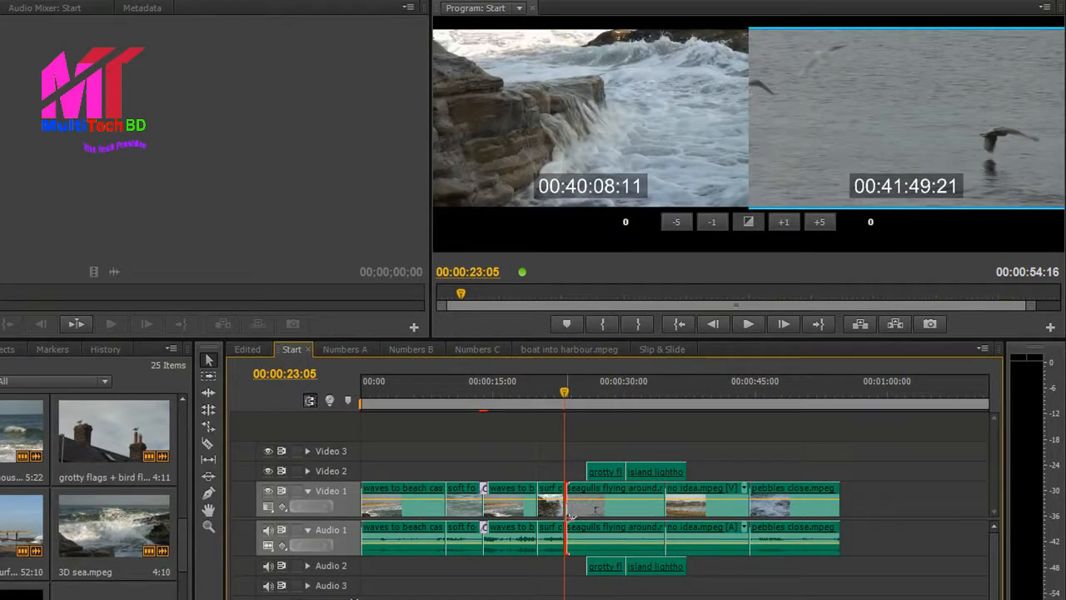
key(shift+t)
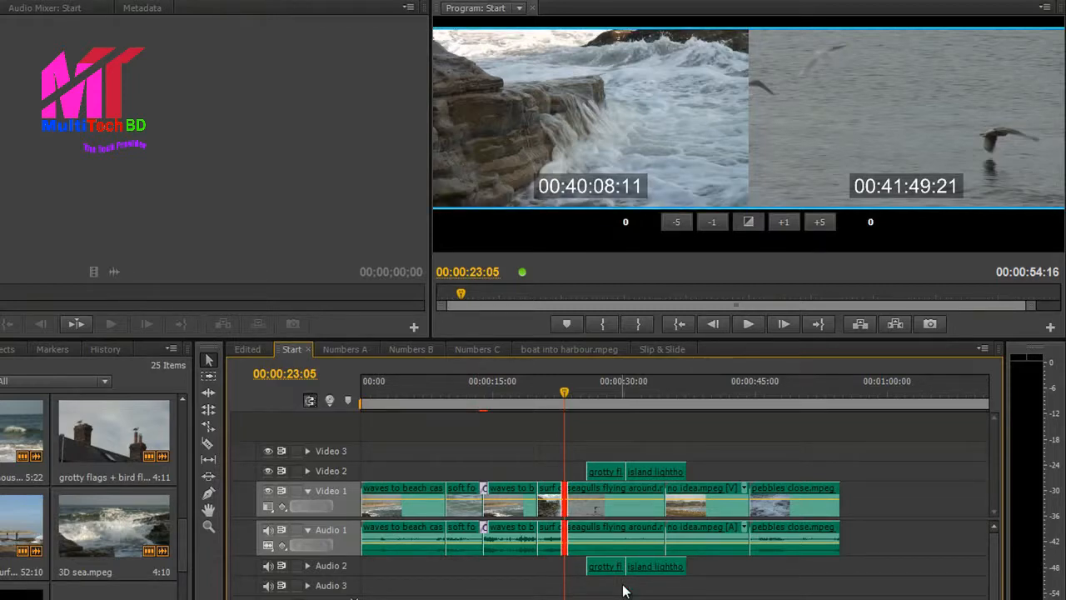
key(Down)
key(Down)
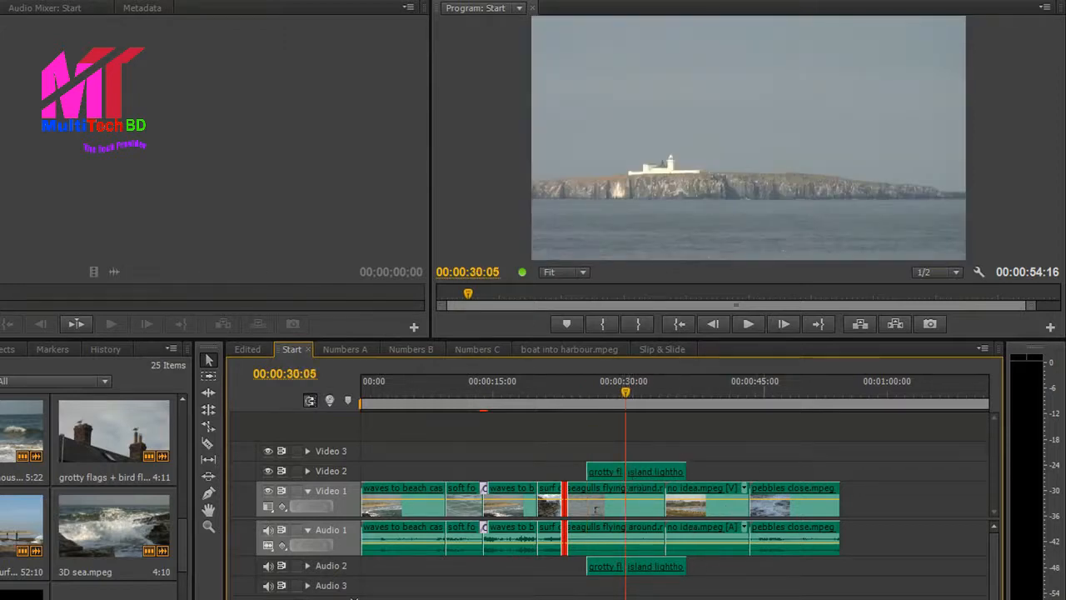
key(t)
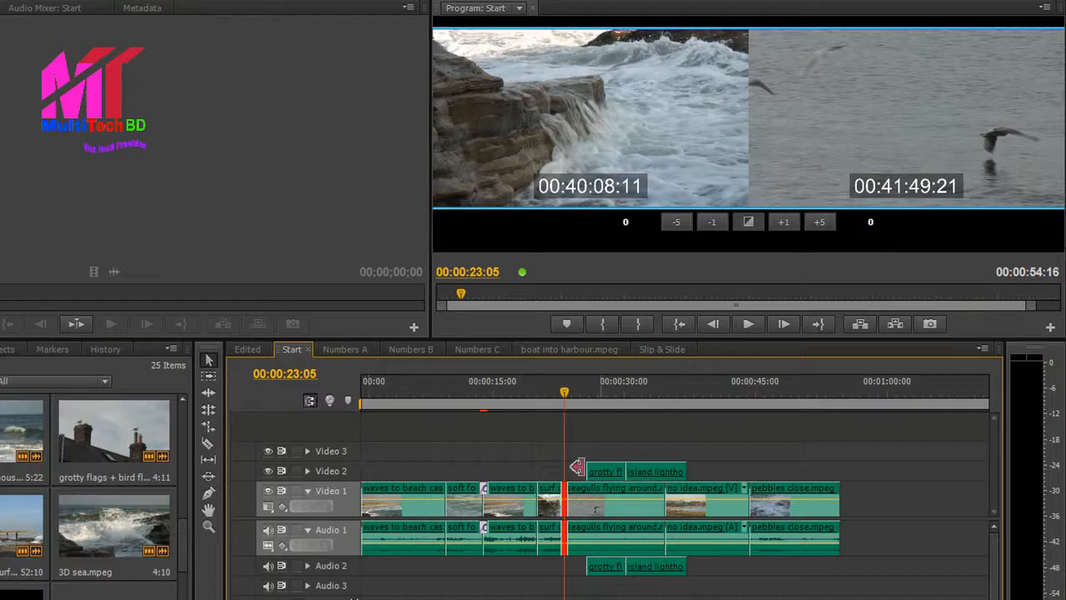
Target only the Video 2 and Audio 2 tracks, leaving Video 1 and Audio 1 untargeted.
click(324, 469)
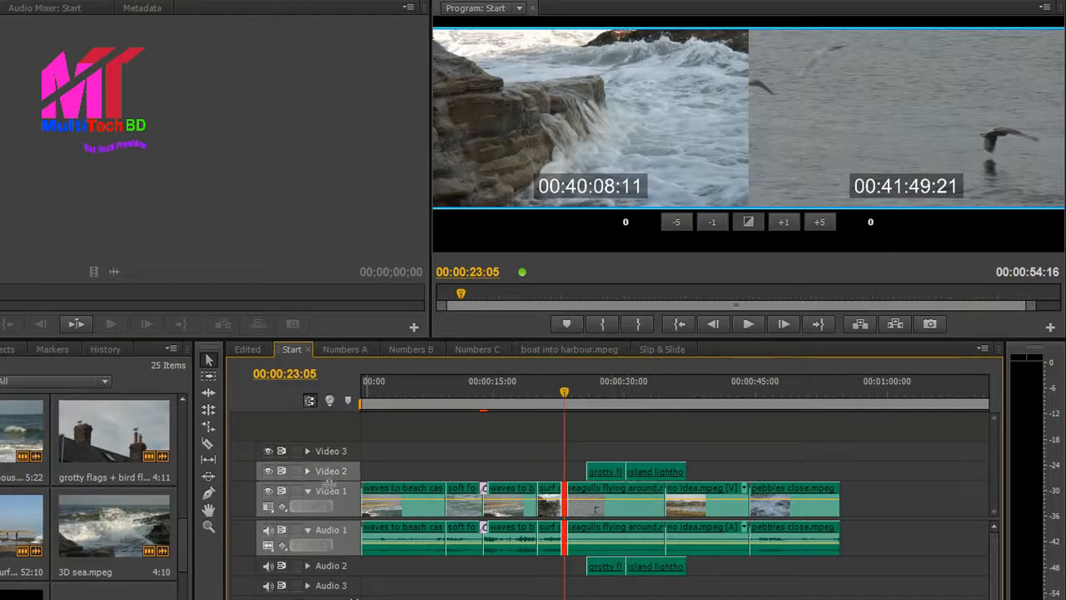
click(345, 564)
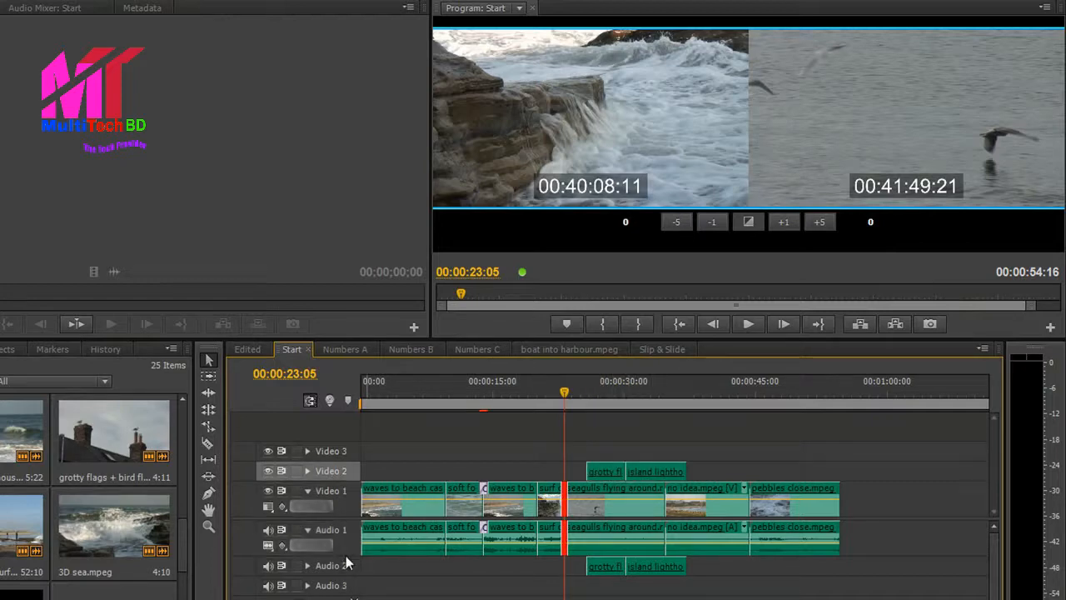
click(345, 566)
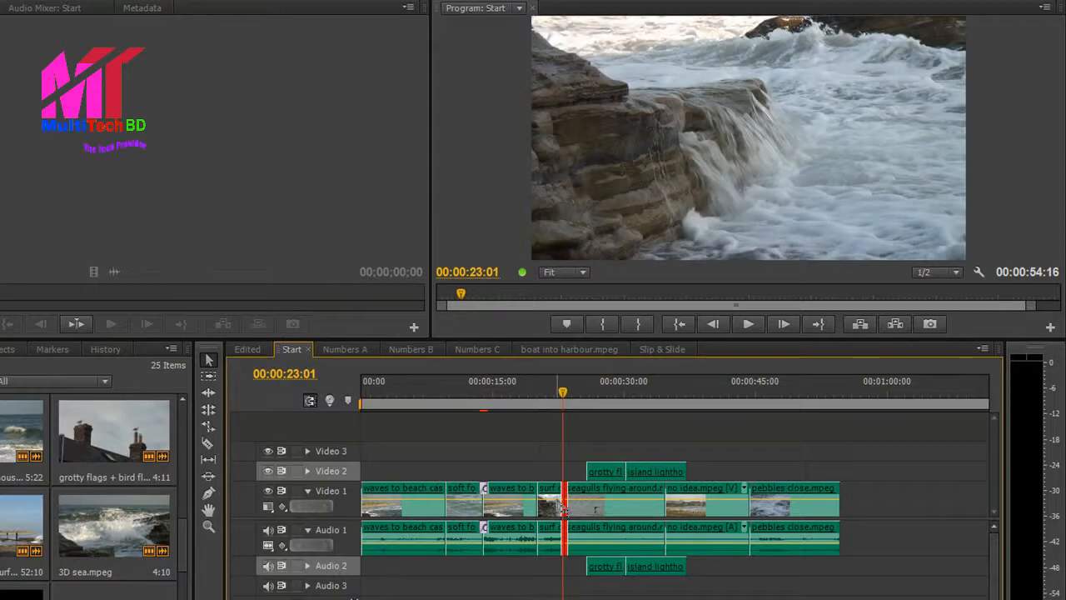
Step through the Video 2 edit points and select the cut between grotty flags and island lighthouse.
key(Down)
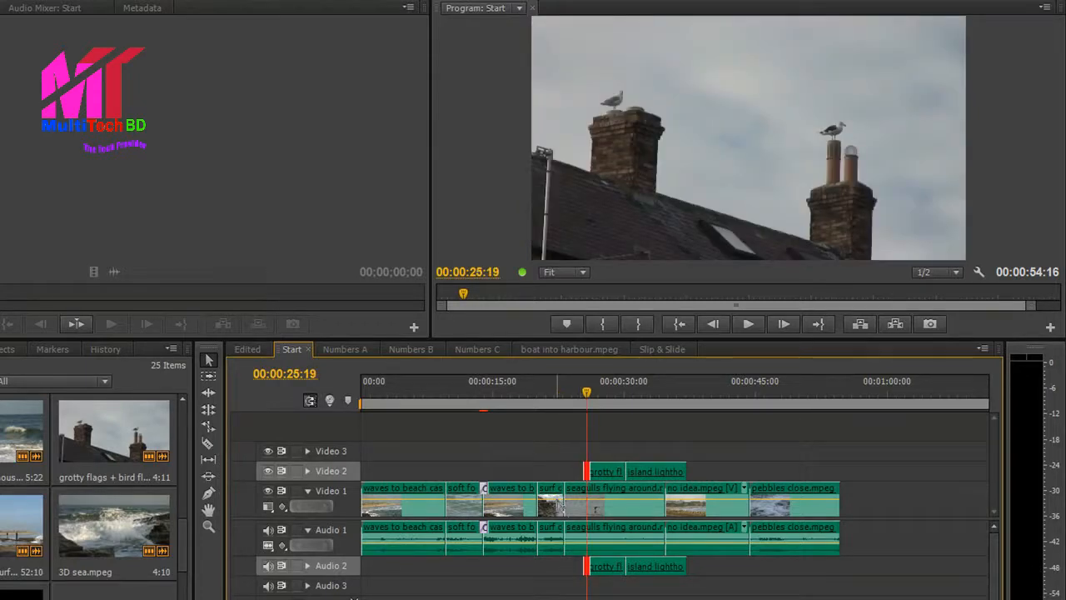
key(Down)
key(Down)
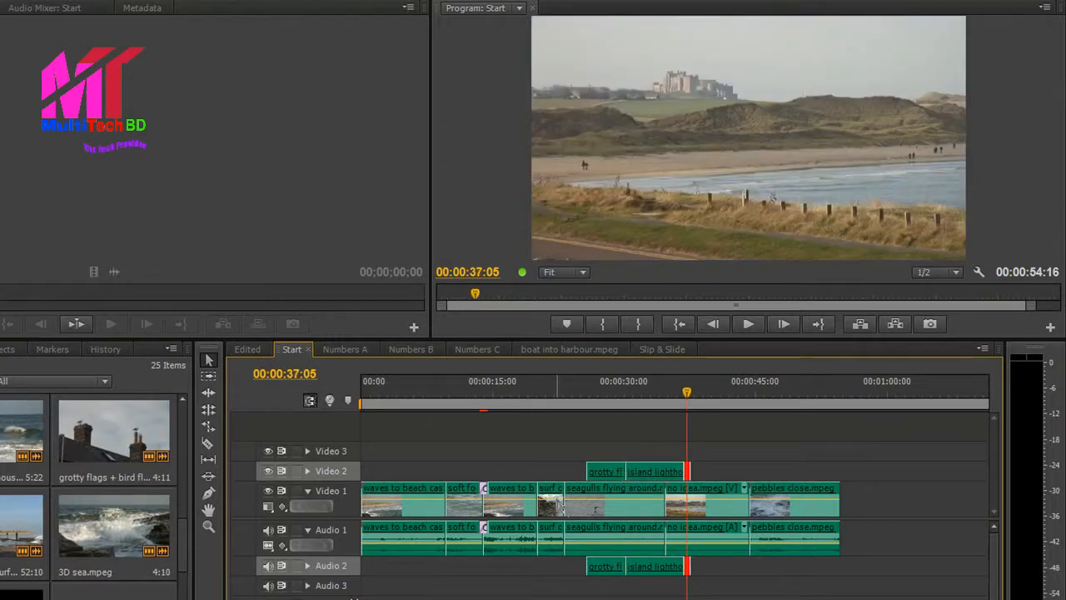
key(Up)
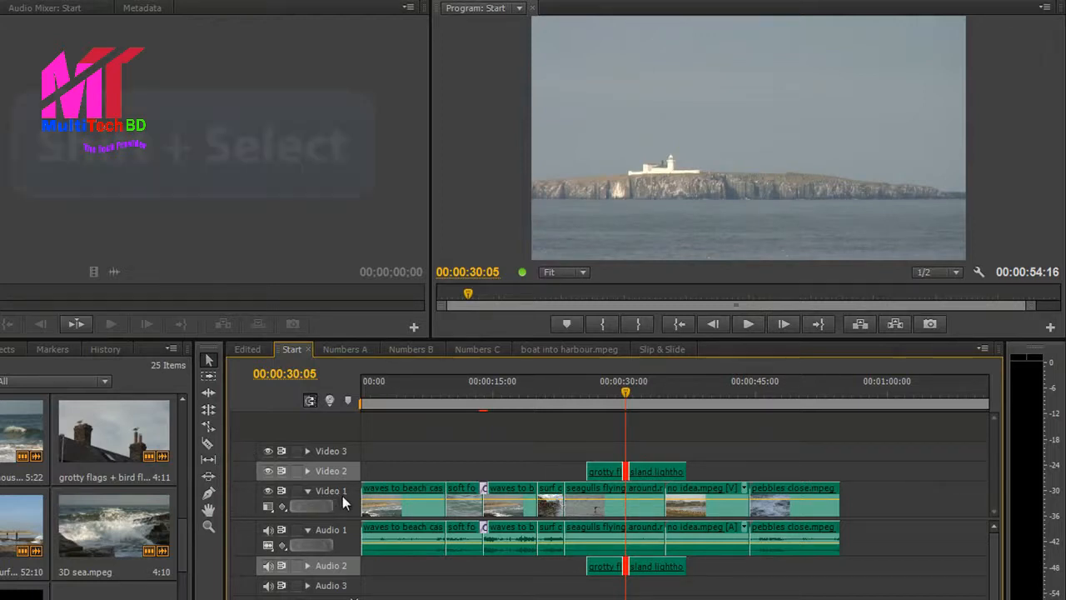
Target all video and audio tracks and step through their edits, stopping at the start of the grotty flags clip.
shift+click(345, 451)
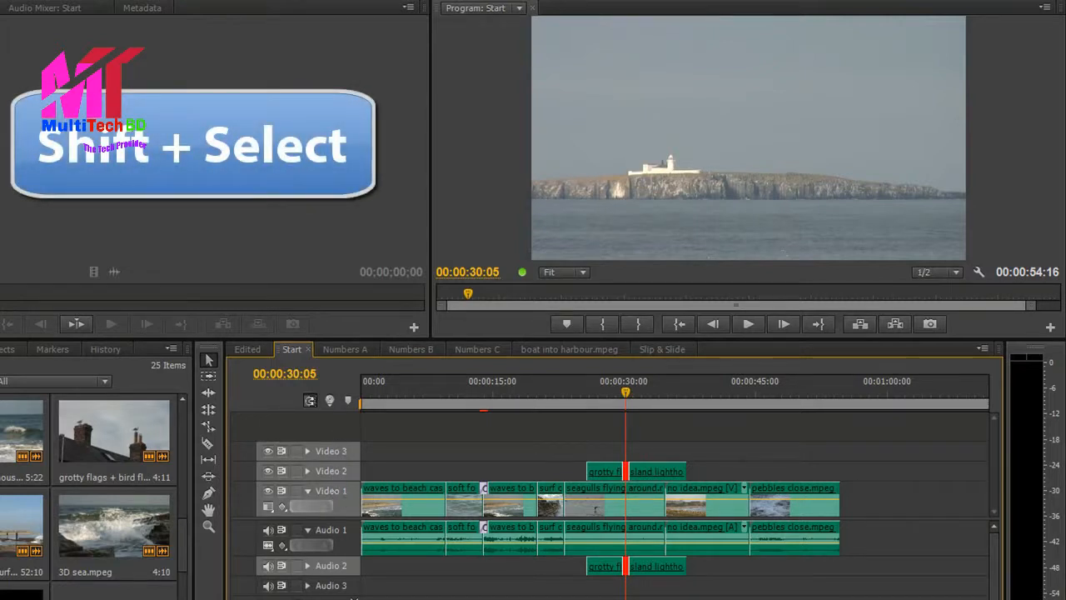
shift+click(343, 542)
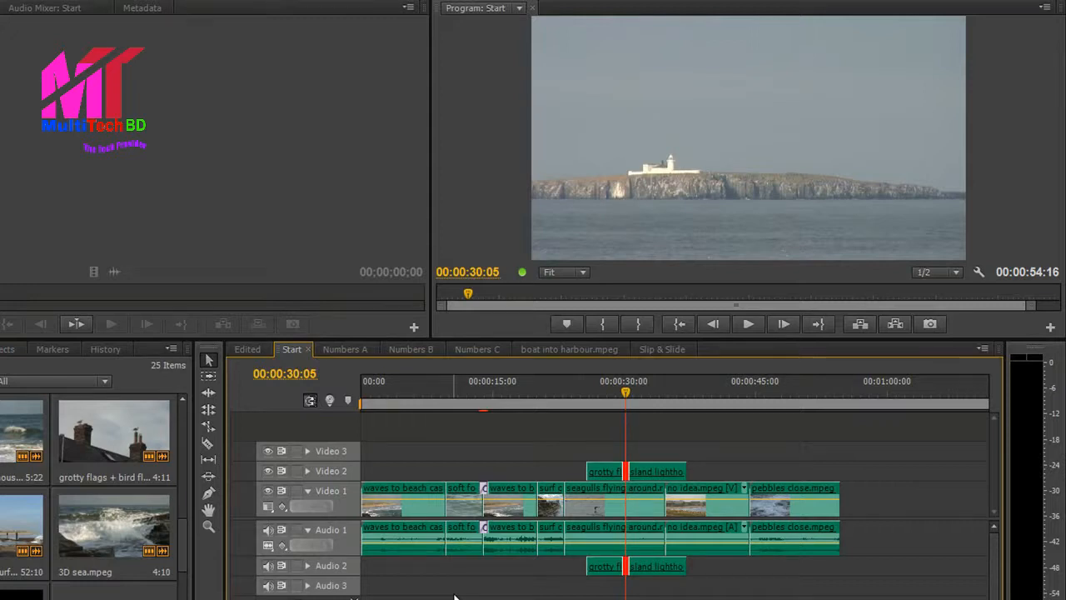
key(Down)
key(Down)
key(Down)
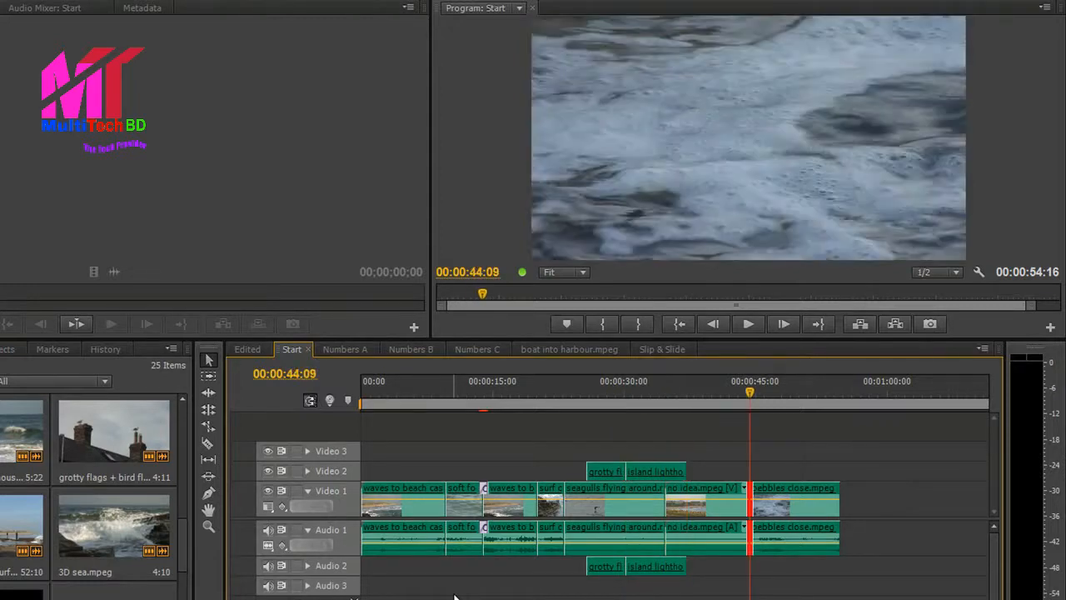
key(Up)
key(Up)
key(Up)
key(Up)
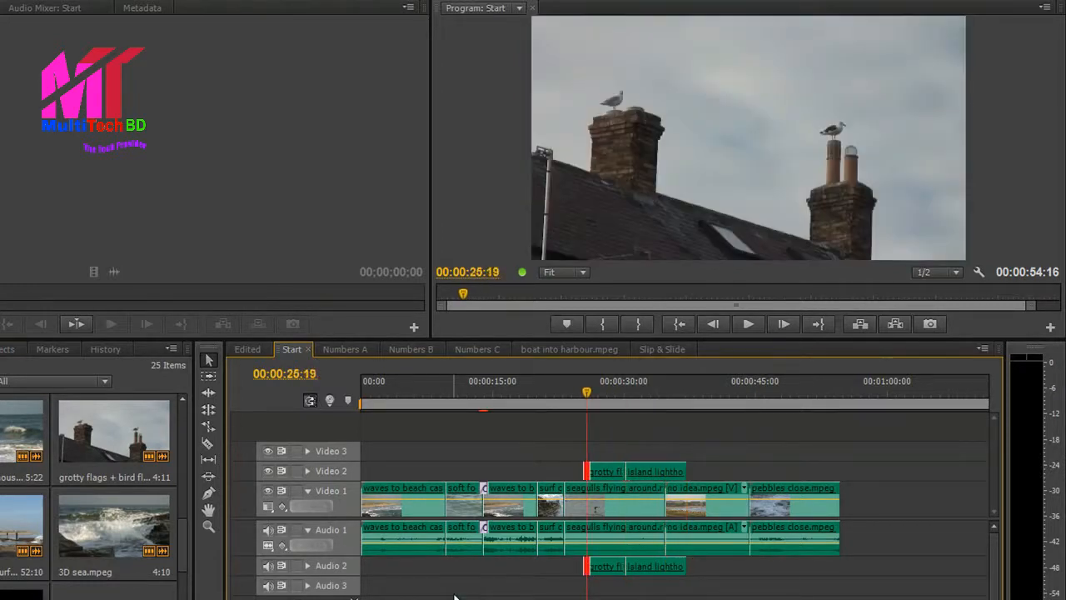
Step back to the soft focus clip's end and forward again to the cut between grotty flags and island lighthouse.
key(Up)
key(Up)
key(Up)
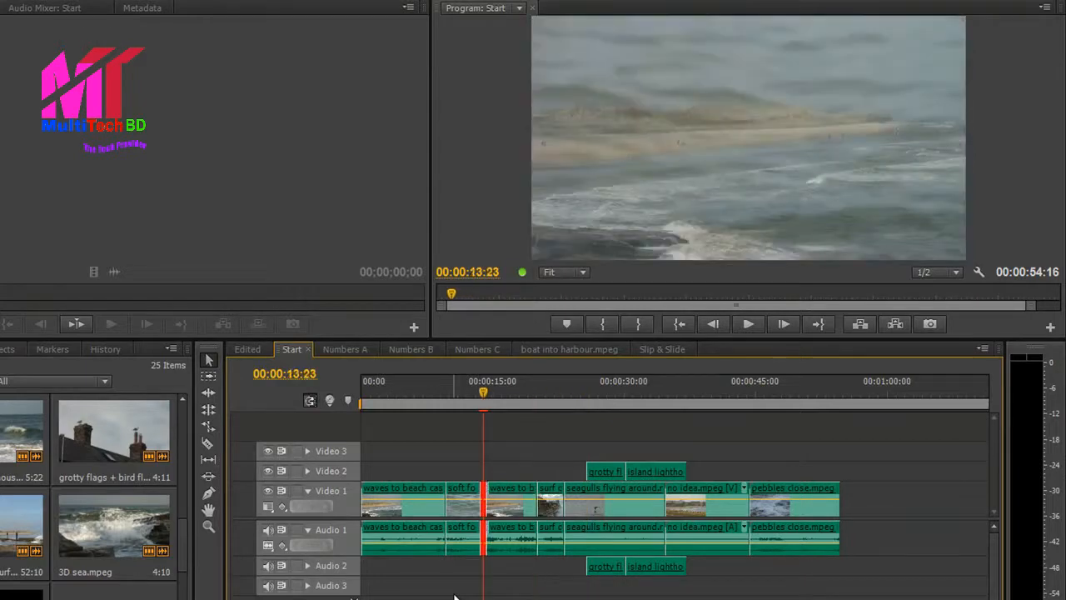
key(Down)
key(Up)
key(Down)
key(Down)
key(Down)
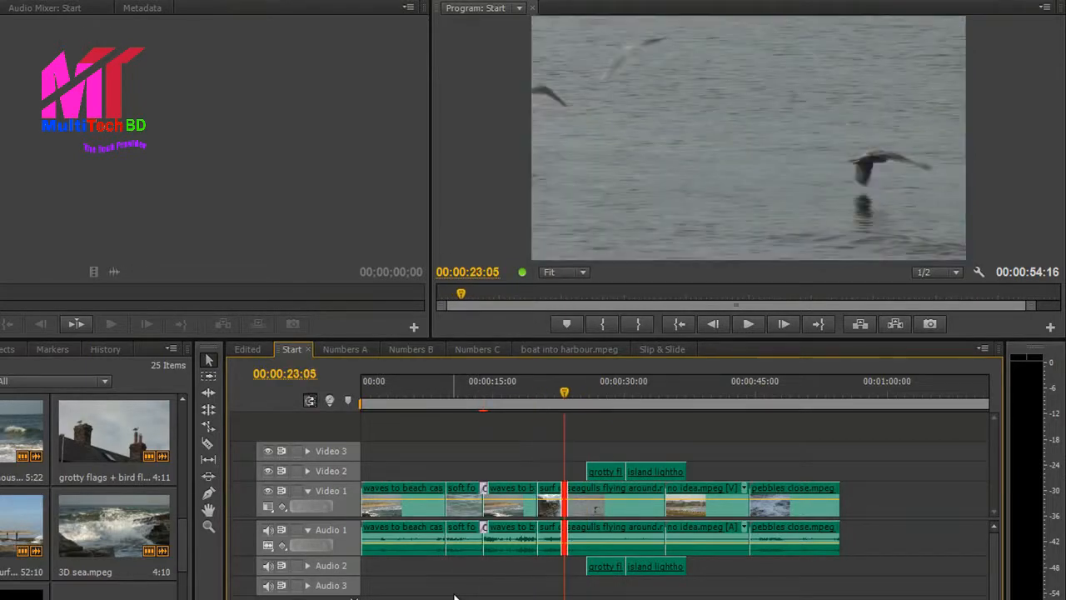
key(Down)
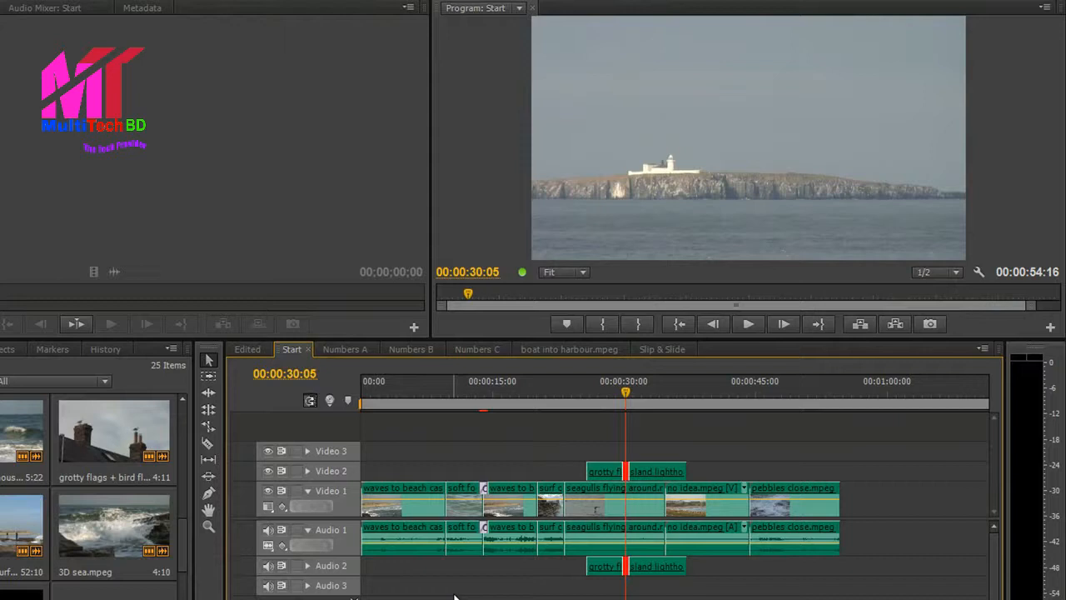
Move to the end of the island lighthouse clip and target only the Video 2 and Audio 2 tracks.
key(Down)
key(Down)
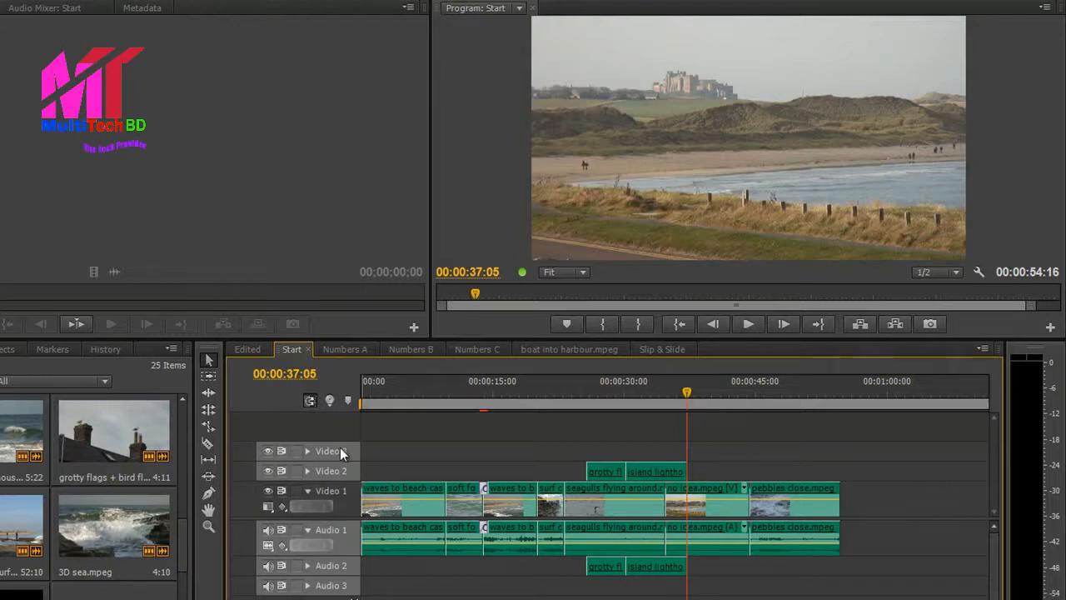
click(343, 490)
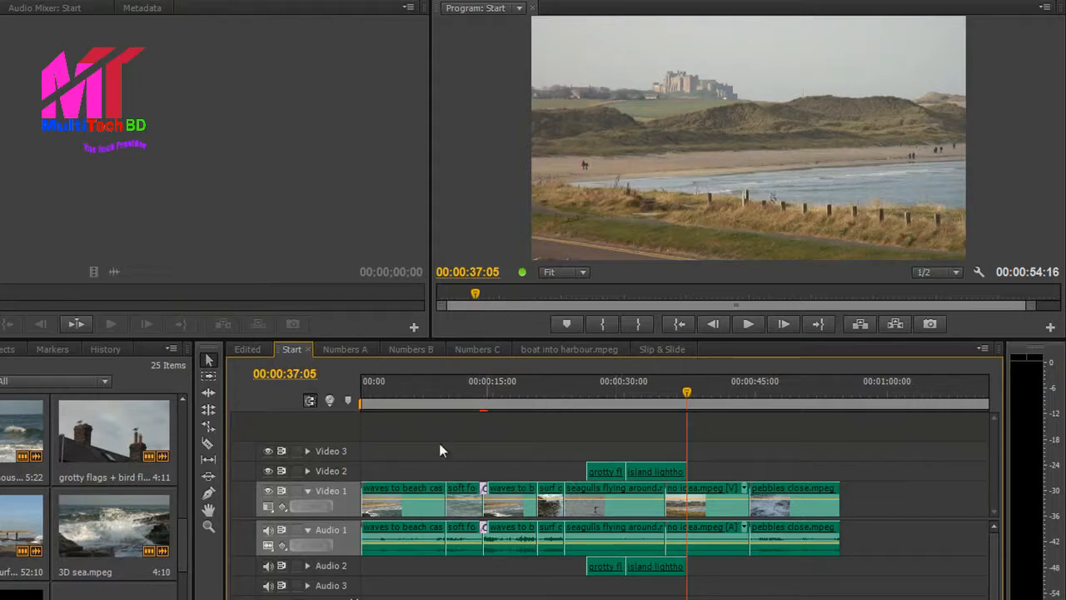
click(331, 499)
click(344, 468)
click(341, 536)
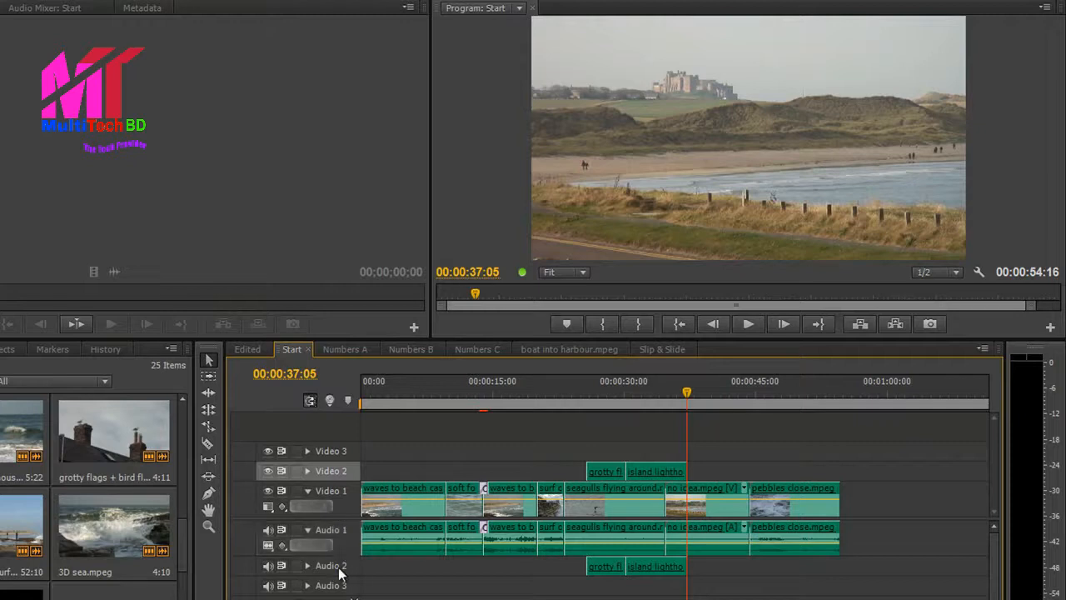
click(339, 575)
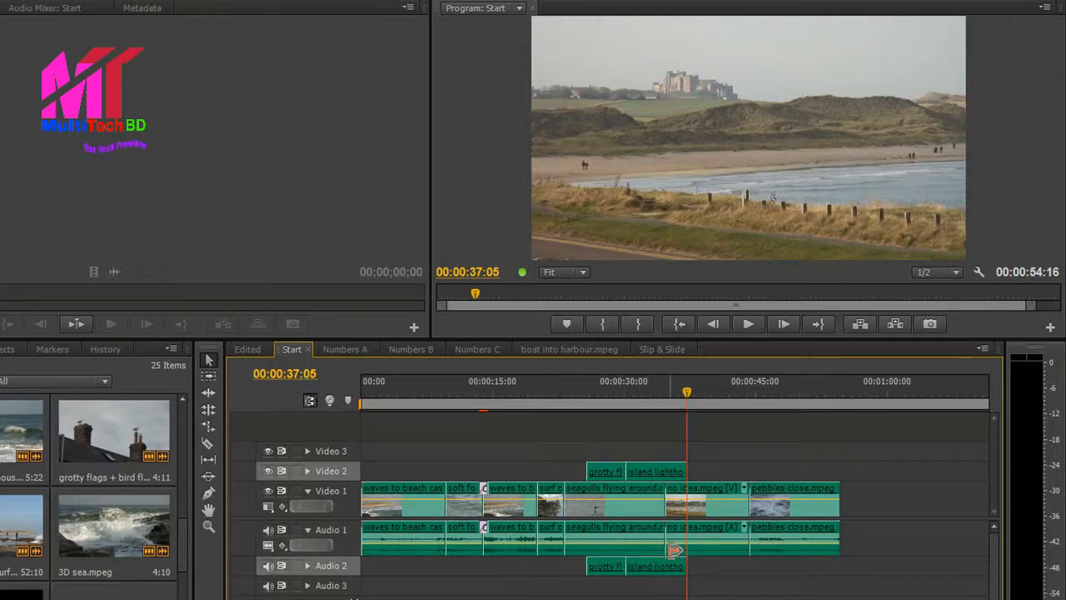
Step back to the start of the grotty flags clip, then forward to its cut with island lighthouse and open that cut in trim mode.
key(Up)
key(Up)
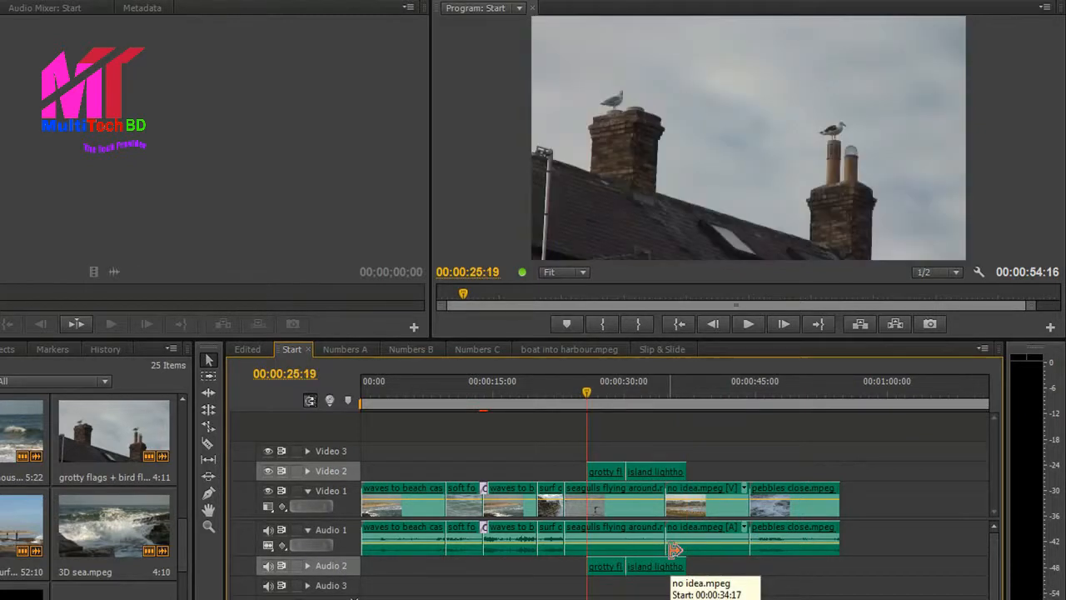
key(Down)
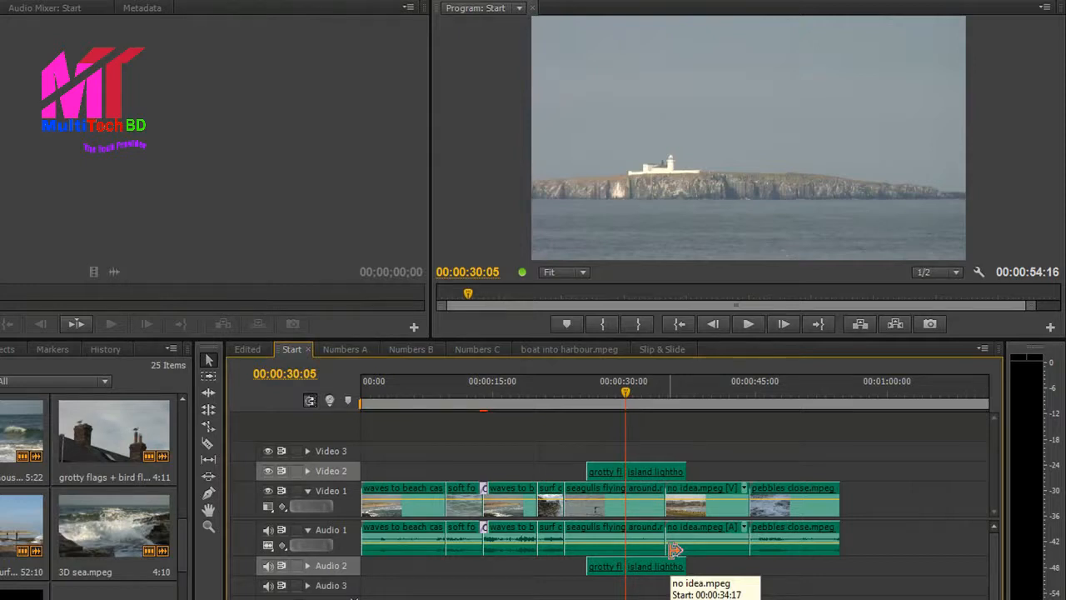
key(t)
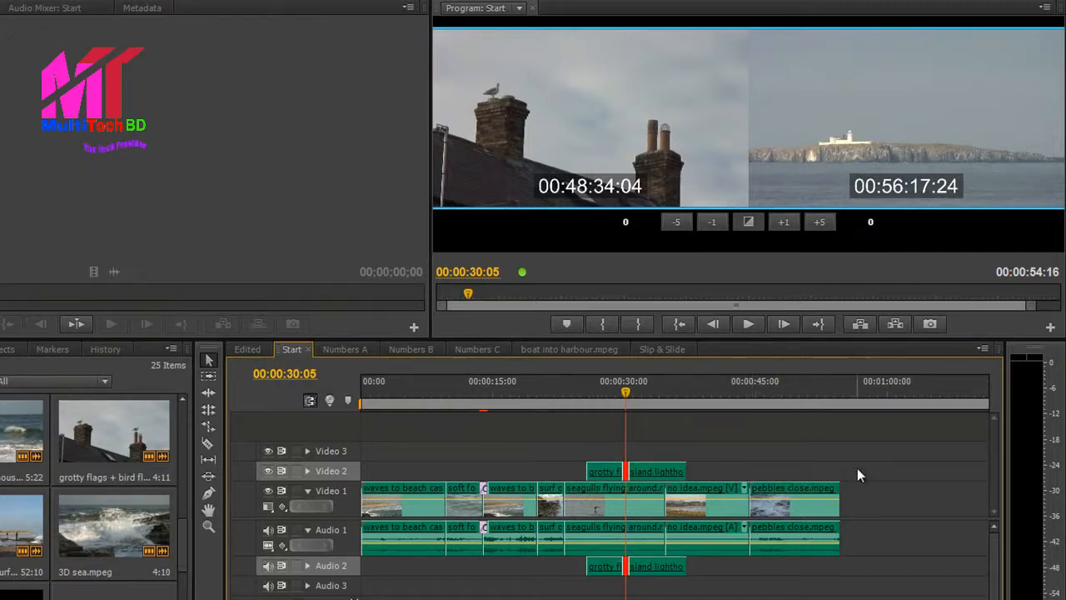
Target all video and audio tracks and step through the edits in trim mode around the end of the island lighthouse clip.
click(346, 503)
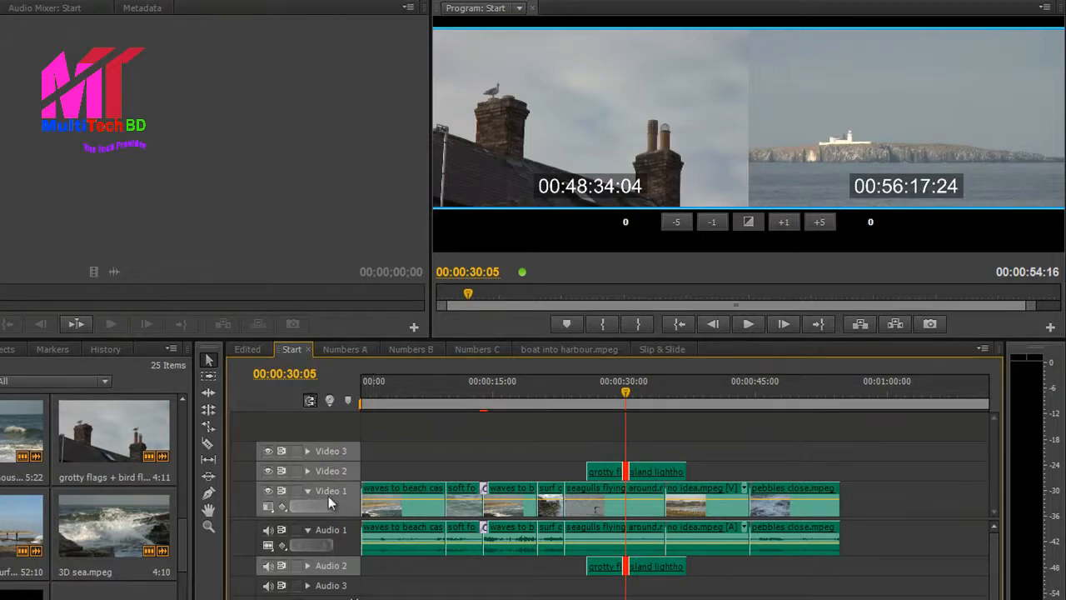
click(342, 538)
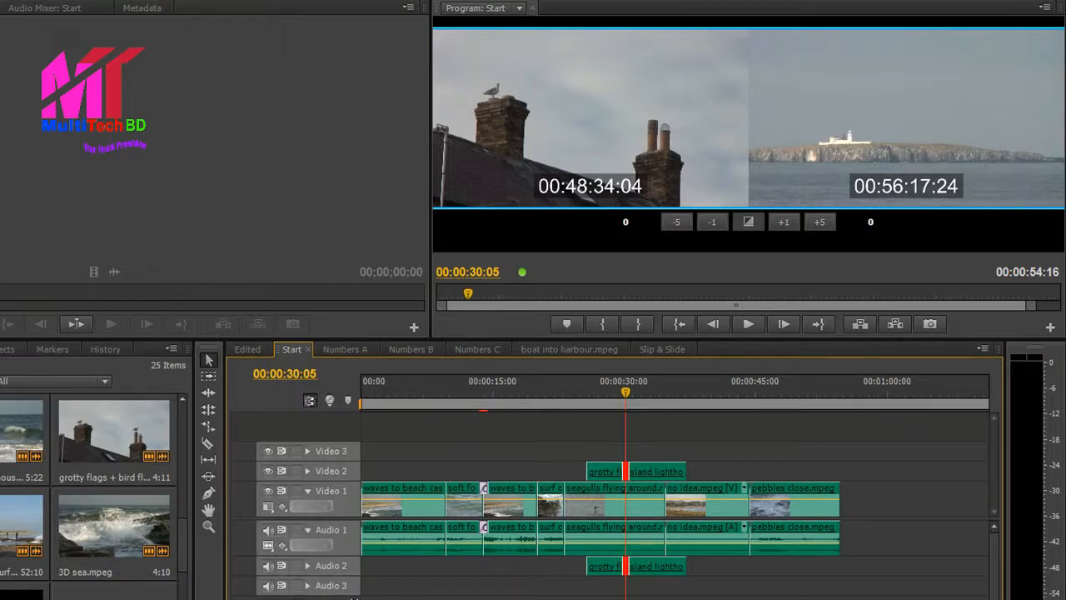
key(Down)
key(Down)
key(Down)
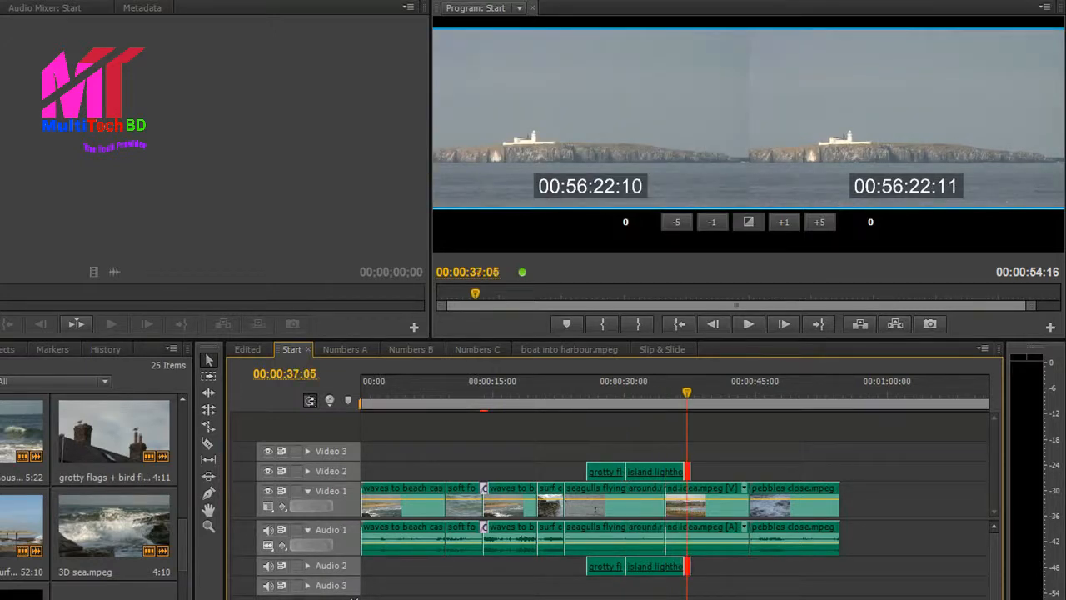
key(Up)
key(Up)
key(Up)
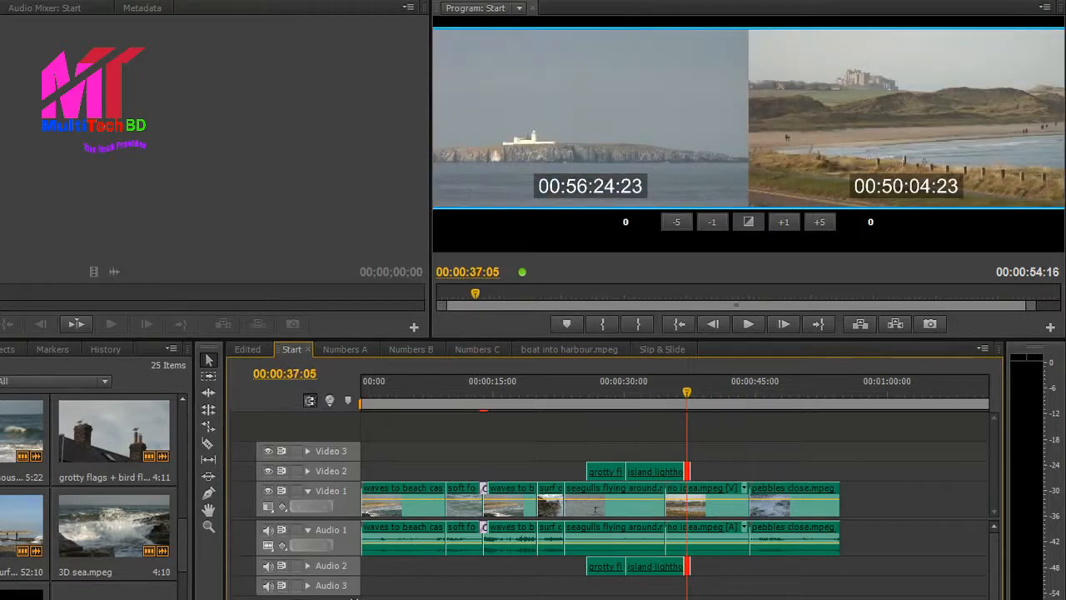
Step back in trim mode to the cut between the first waves to beach clip and soft focus, then forward to the cut before the surf clip.
key(Up)
key(Up)
key(Up)
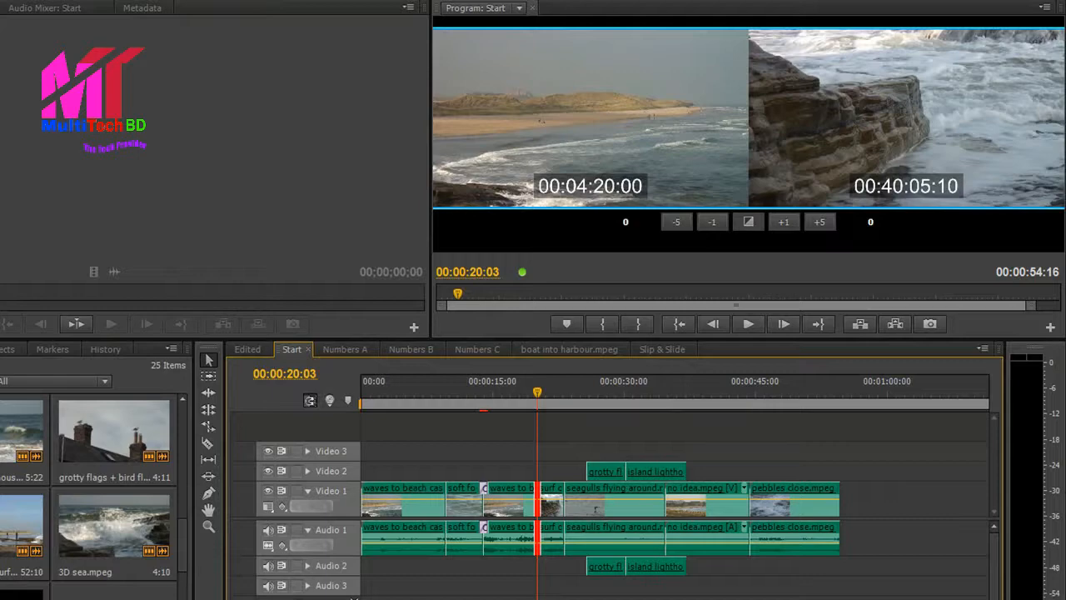
key(Up)
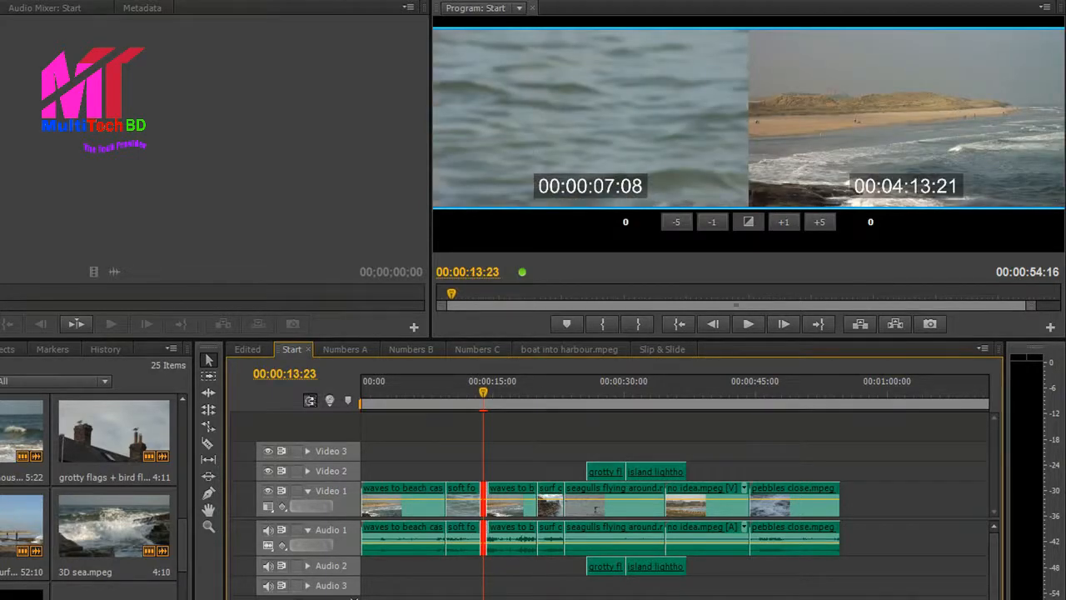
key(Up)
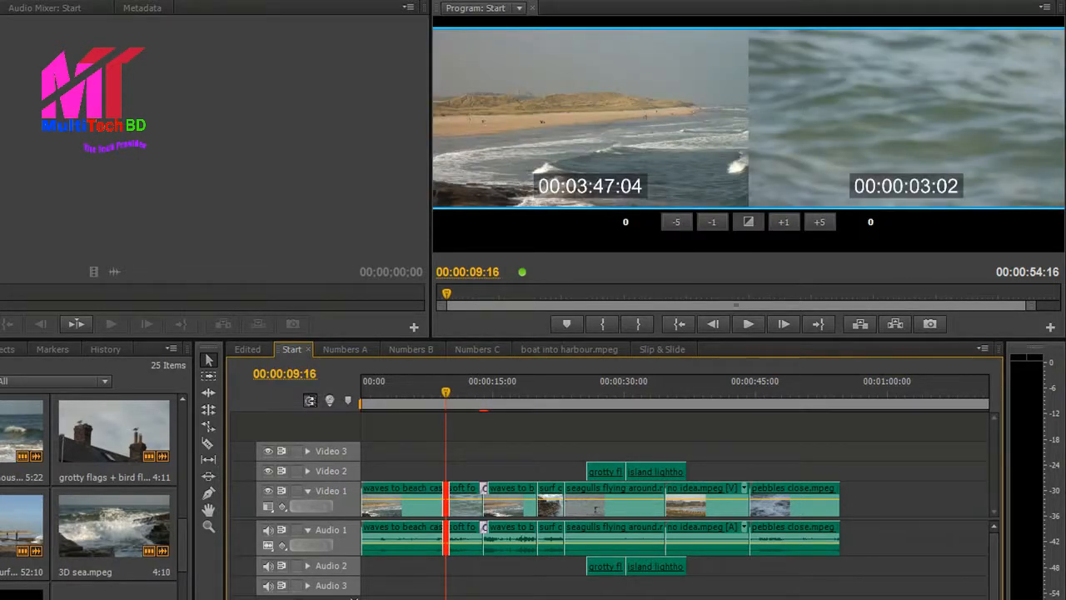
key(Down)
key(Down)
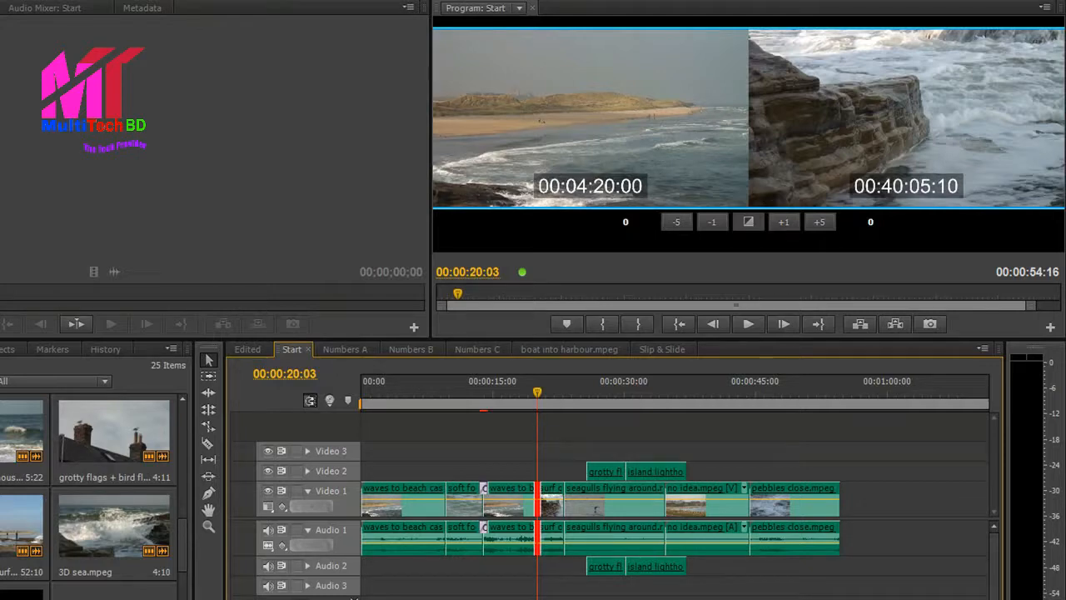